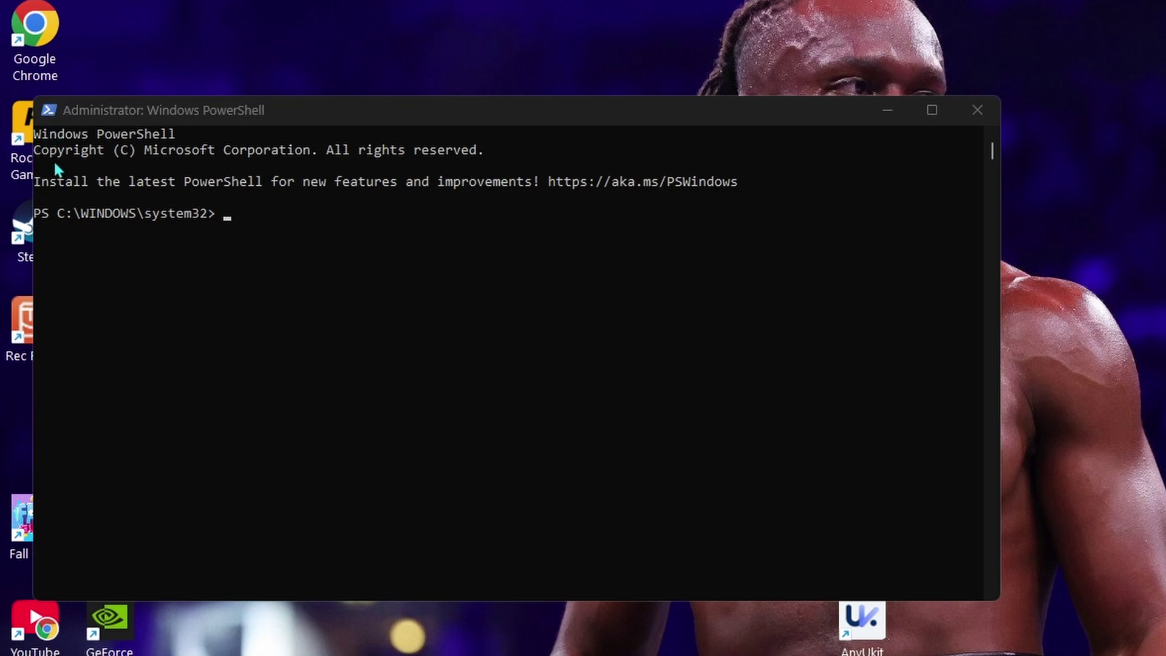
click(233, 223)
right_click(233, 222)
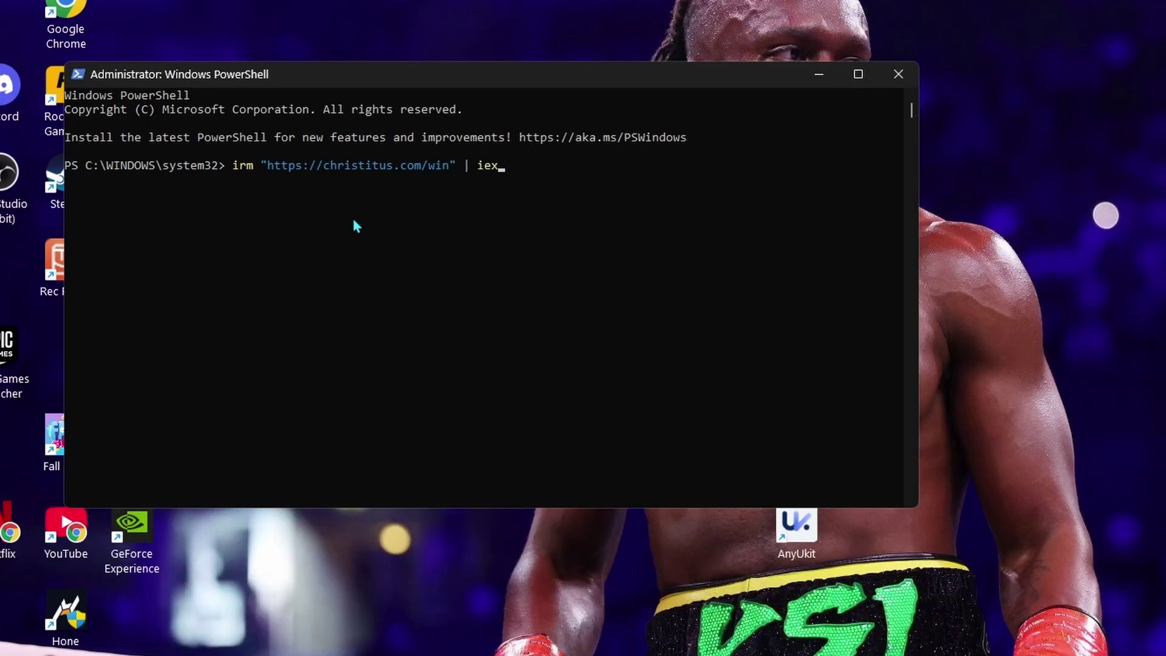
key(Return)
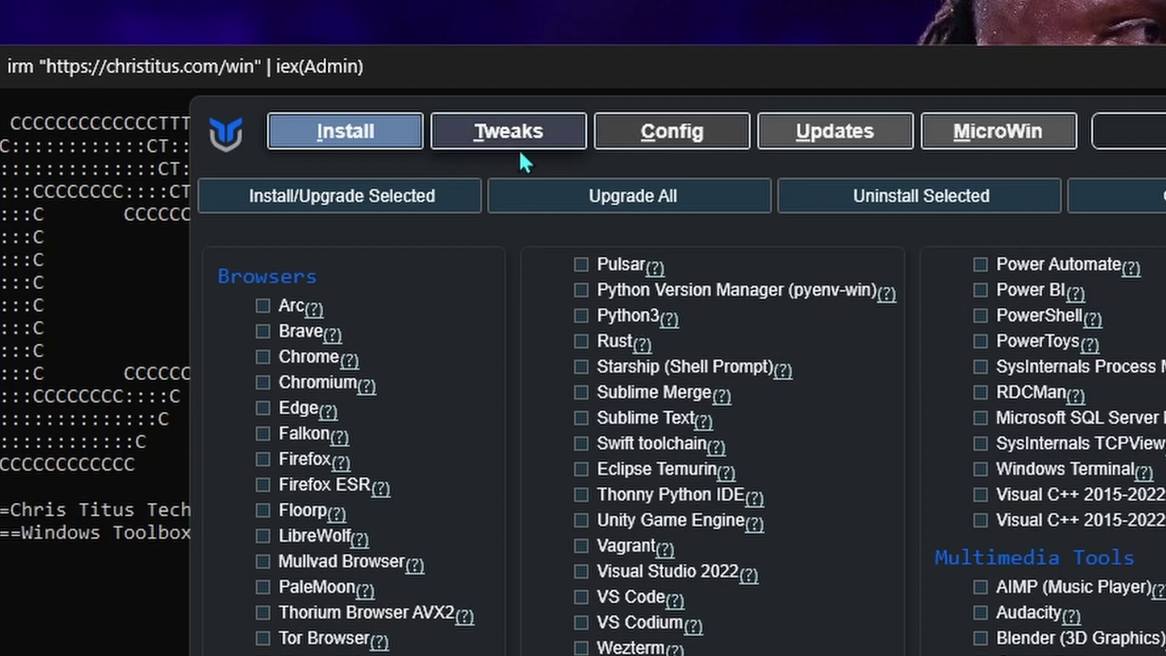
- Select the essential tweaks from Create Restore Point through Disable Recall, plus Set Services to Manual, and close the utility
click(303, 104)
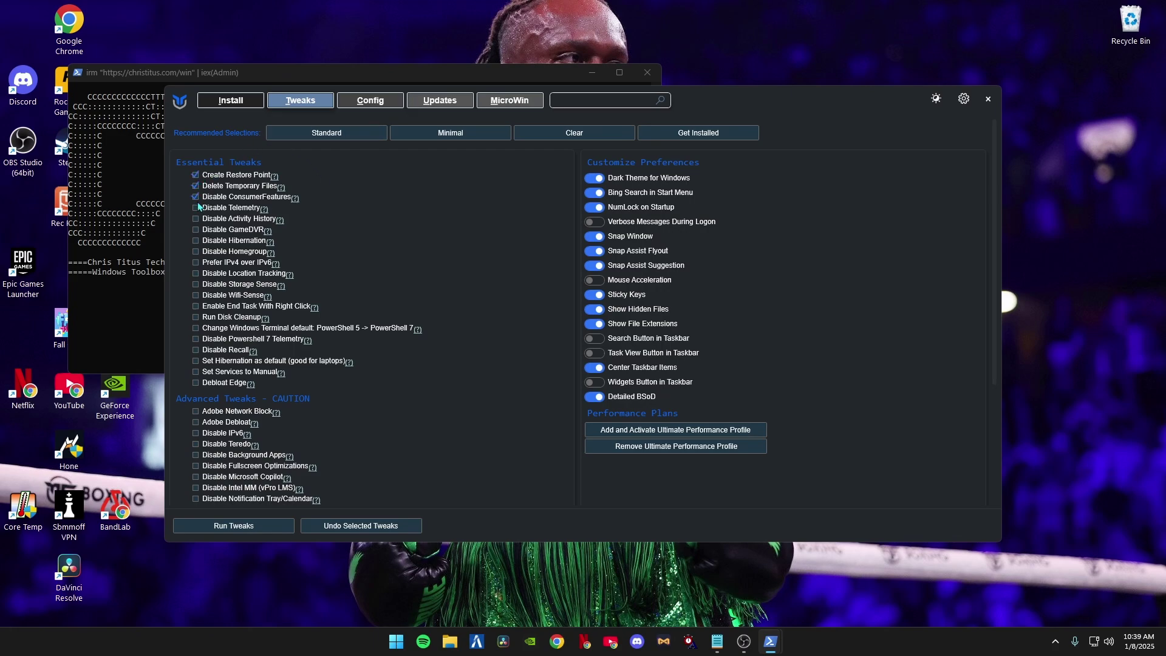
click(195, 230)
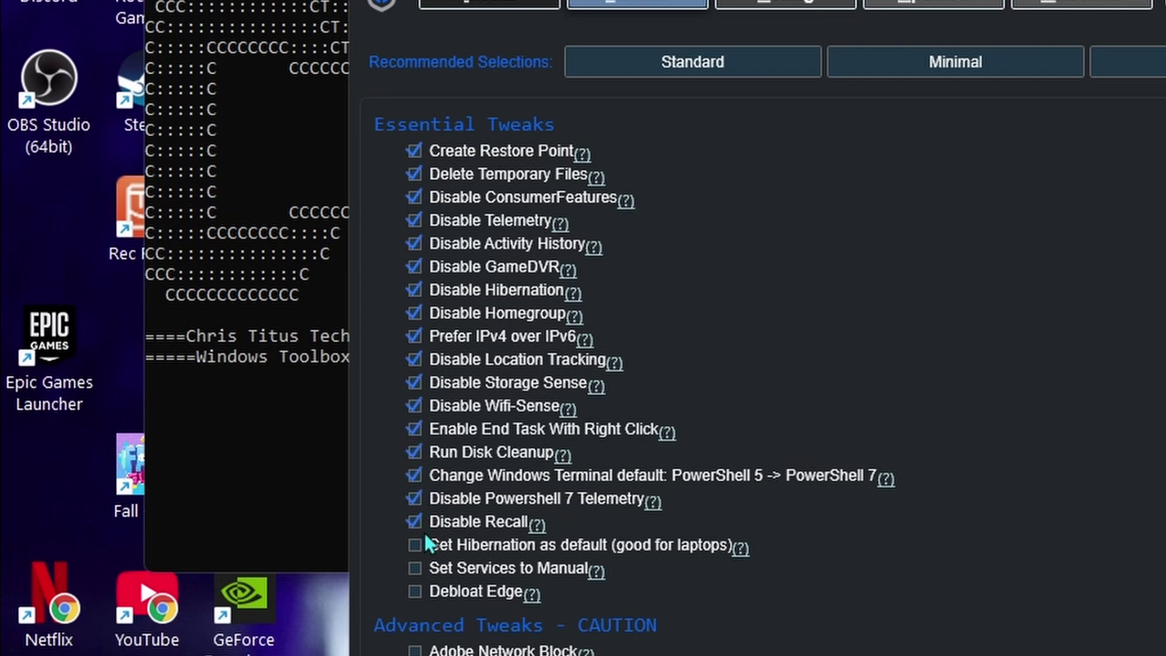
click(416, 567)
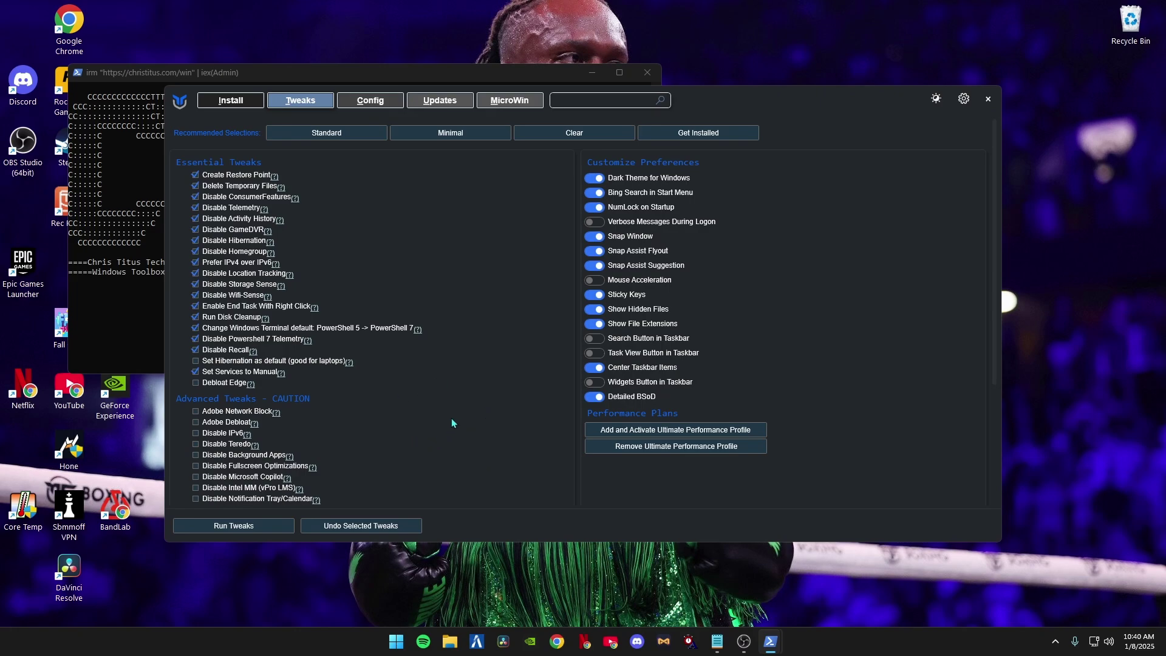
click(988, 99)
- Open GeForce Experience by searching for nvidia, check the status of the Game Ready driver, and close it
click(410, 641)
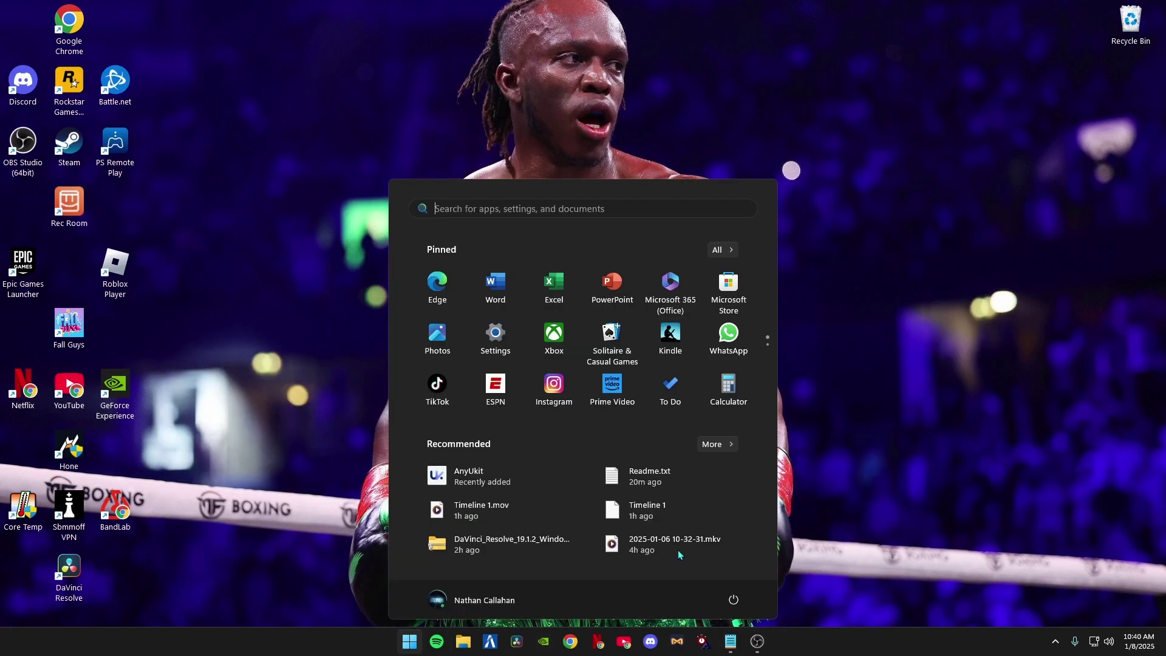
text(nvidia)
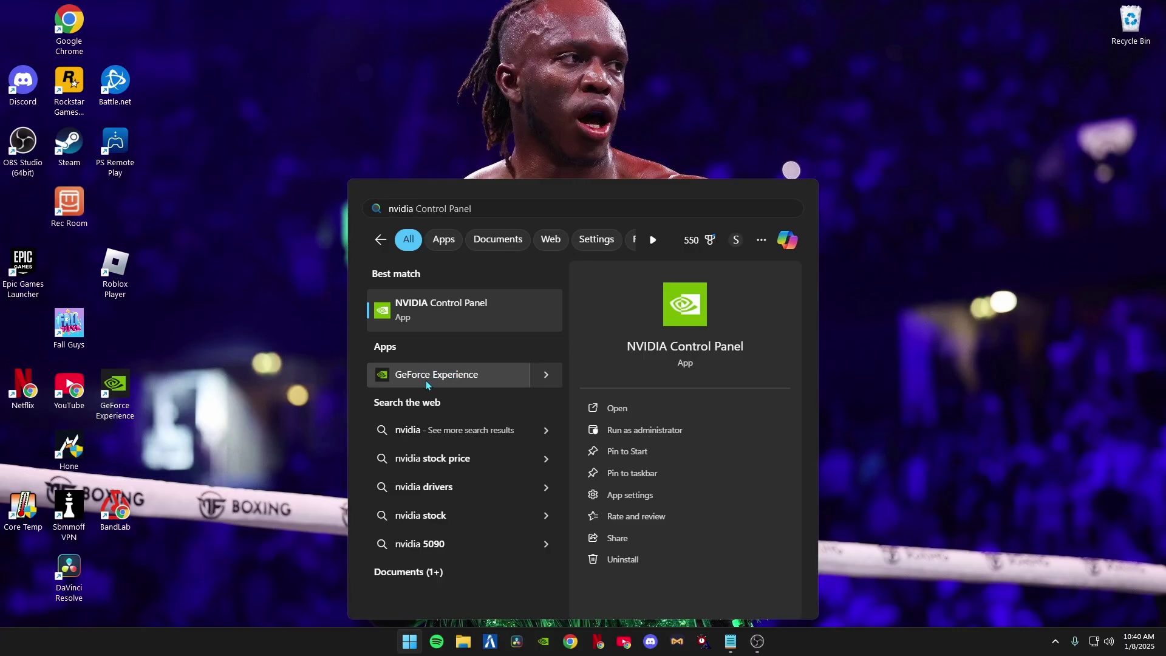
click(486, 374)
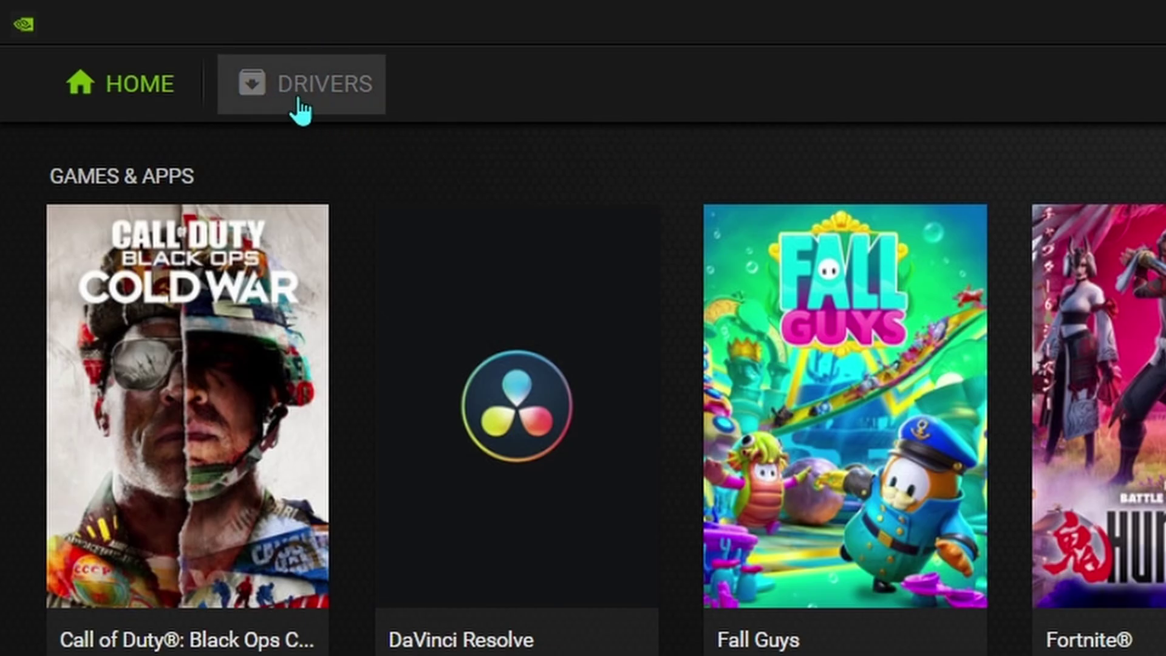
click(120, 39)
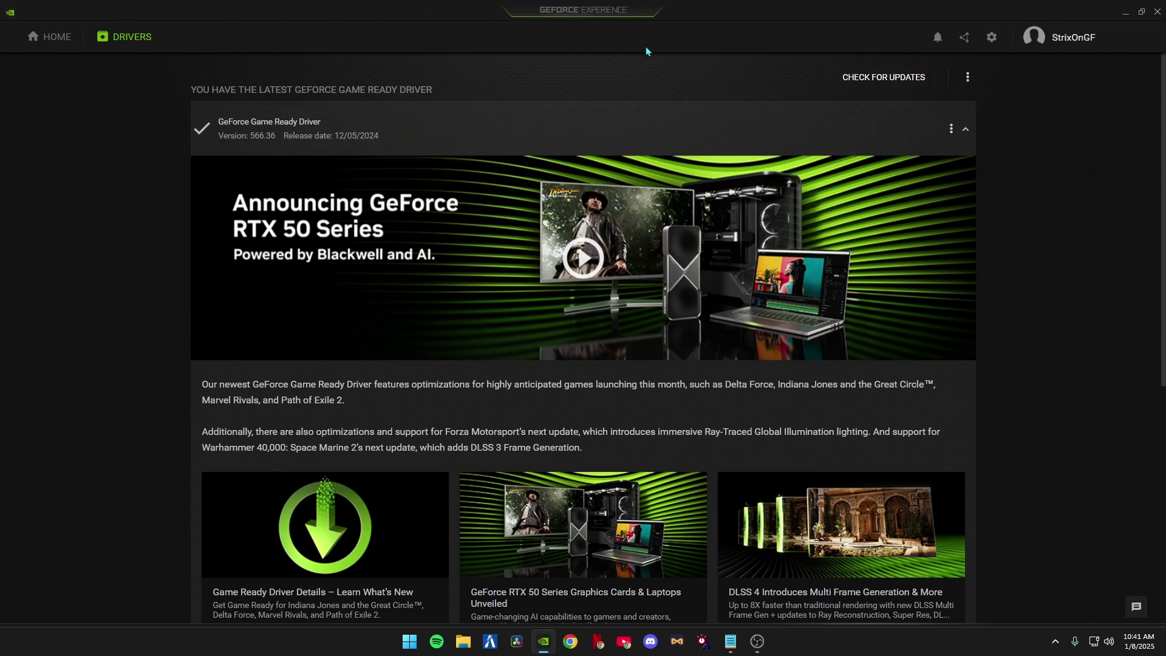
click(1158, 11)
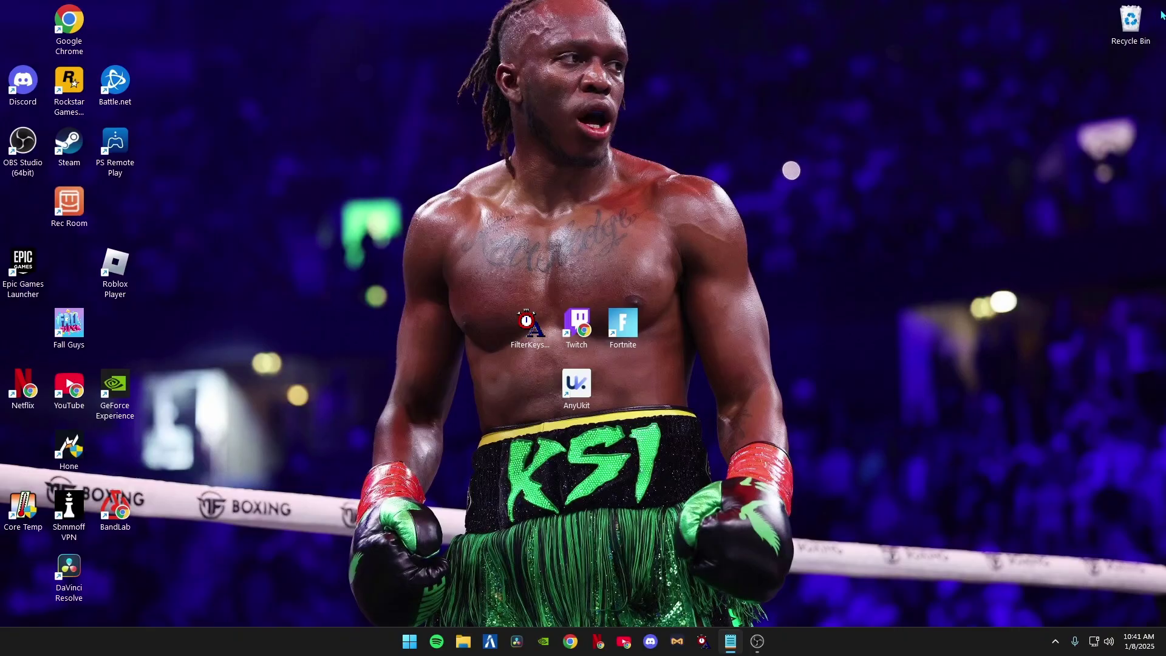
- Find and open NVIDIA Control Panel through Windows search
key(super)
text(nvid)
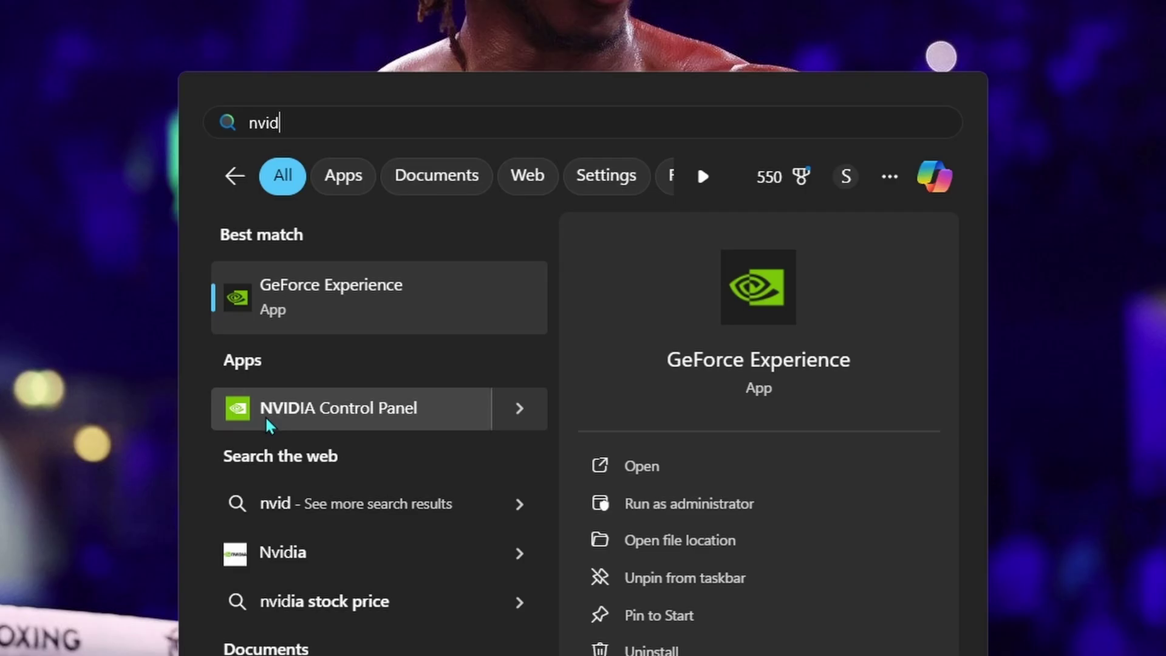
click(346, 411)
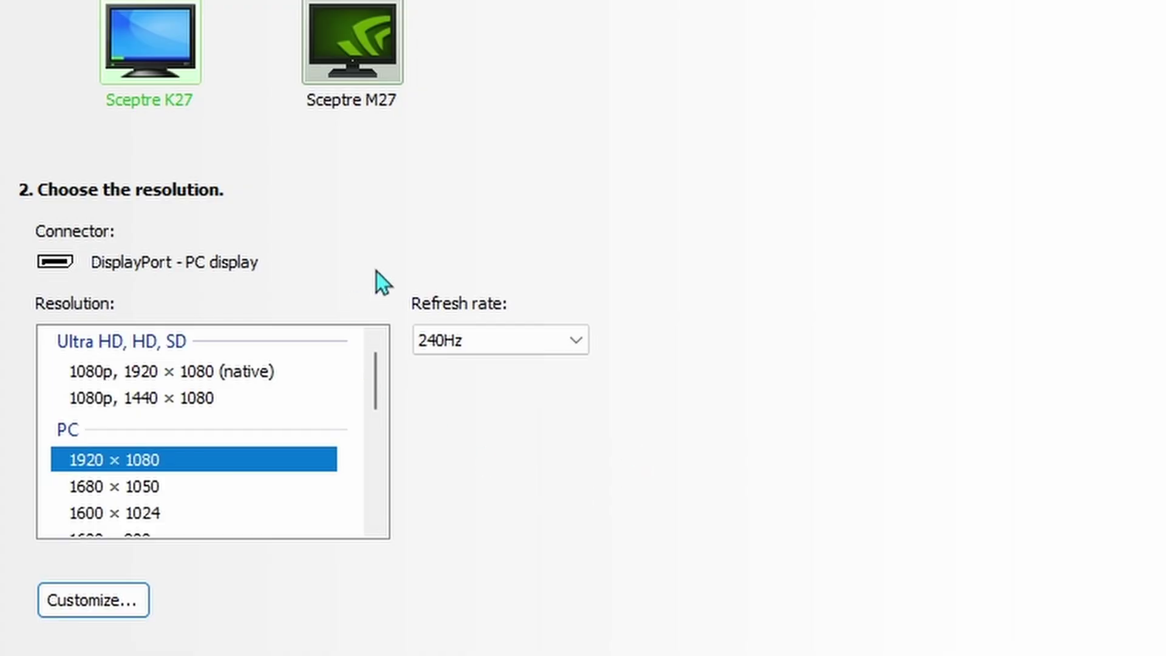
- Use a 240Hz refresh rate and NVIDIA color settings for the Sceptre K27 display
click(364, 279)
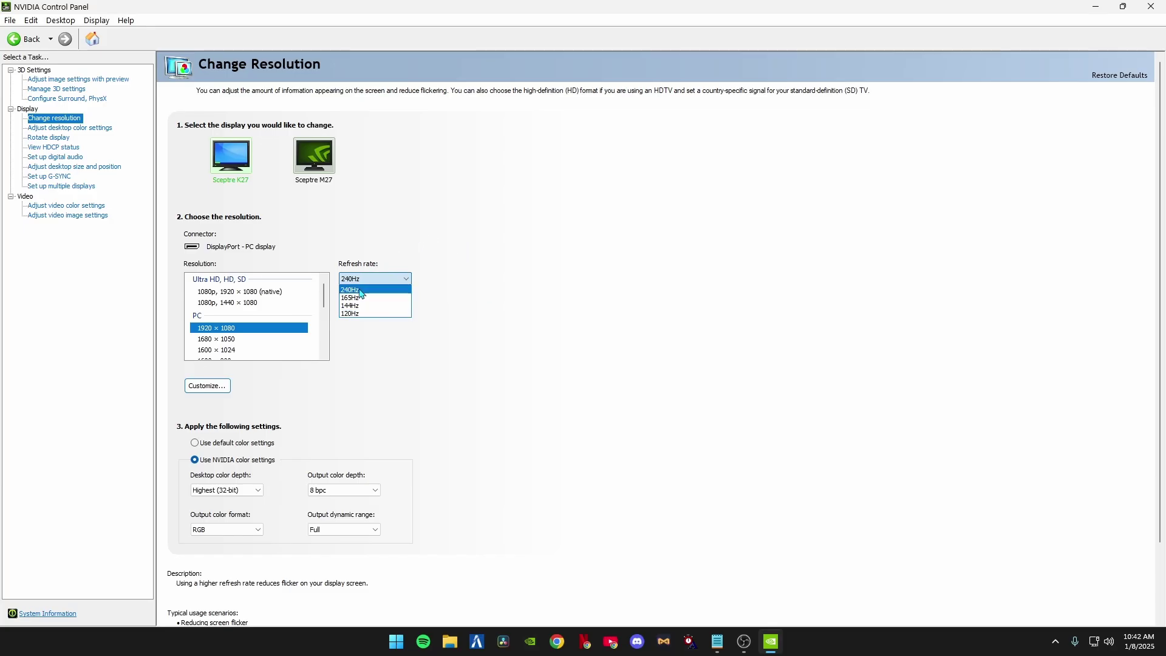
click(461, 366)
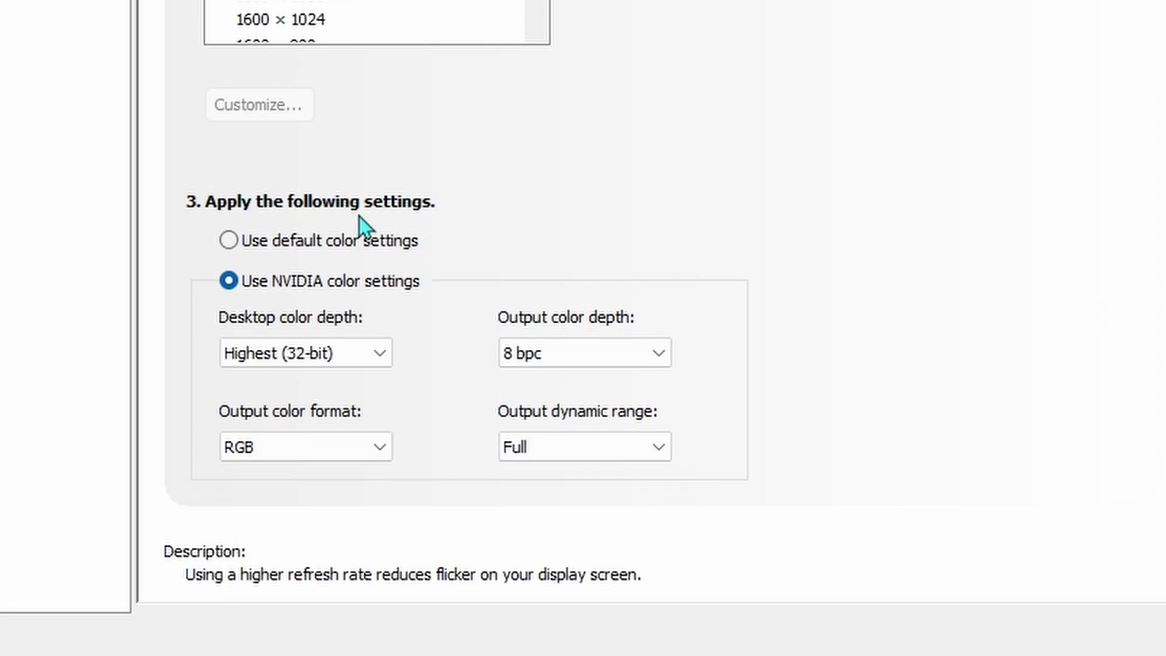
click(228, 280)
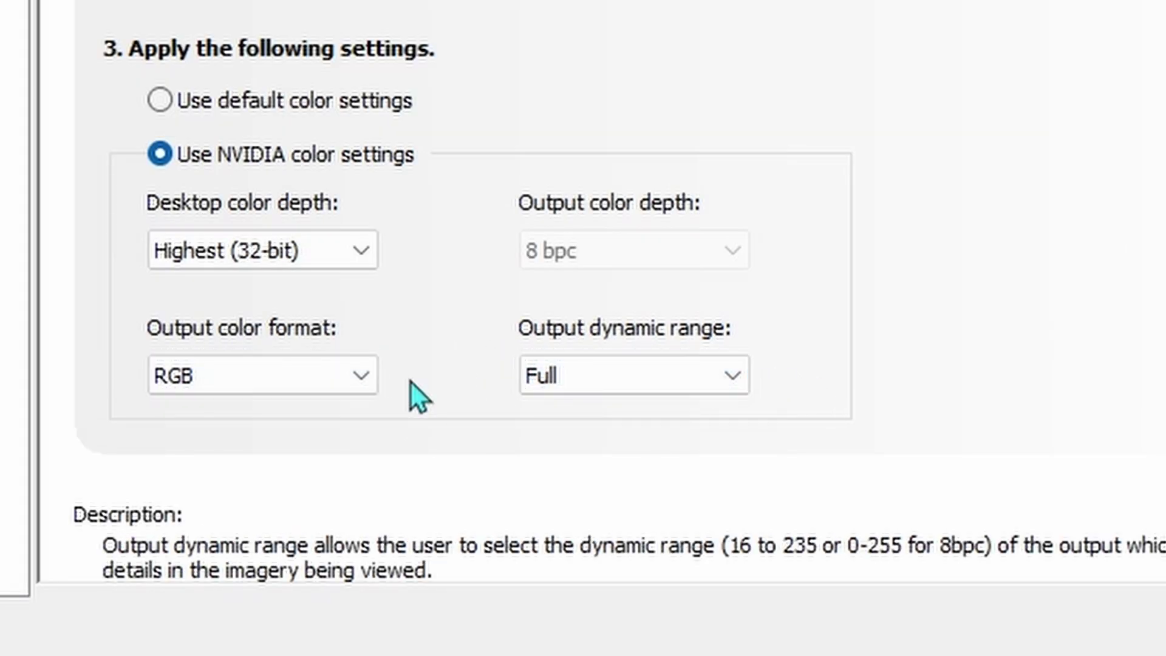
- Review the global 3D settings down to the end of the list, including Max Frame Rate, and close NVIDIA Control Panel
click(66, 93)
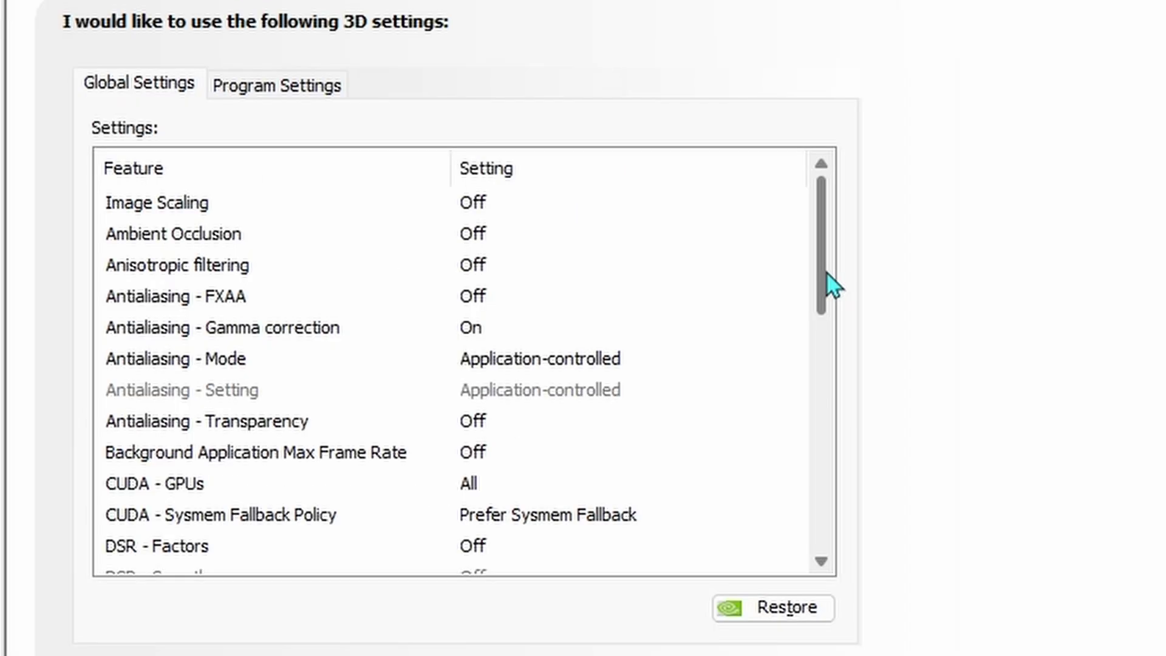
mouse_move(826, 272)
mouse_down()
mouse_move(830, 523)
mouse_move(835, 291)
mouse_up()
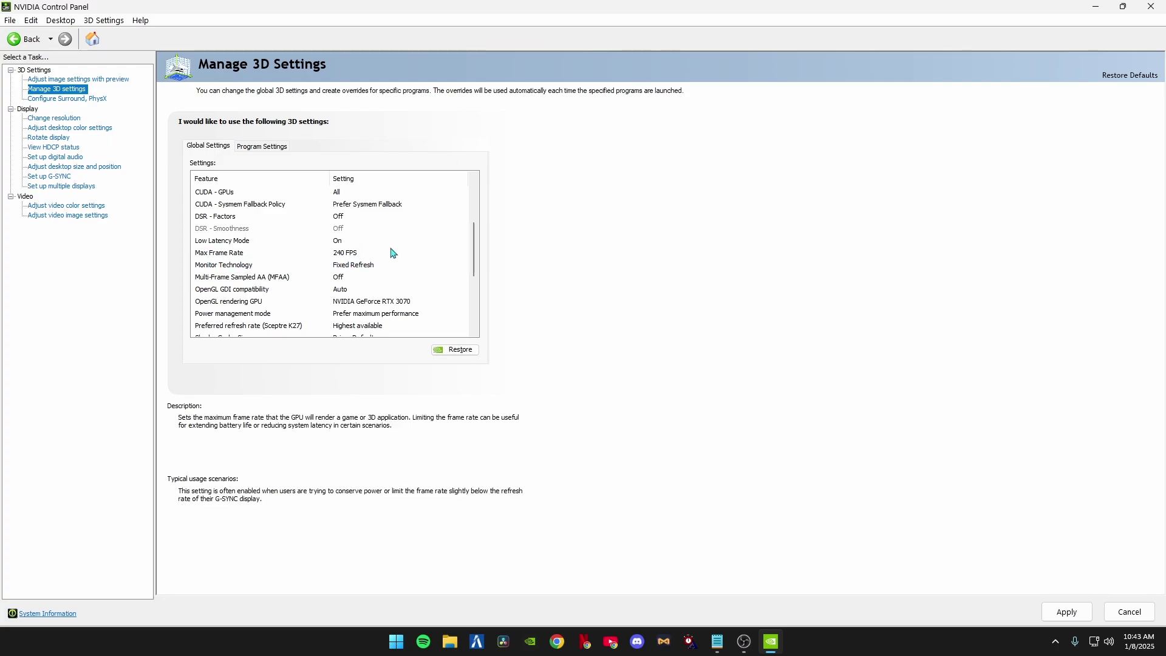
click(351, 256)
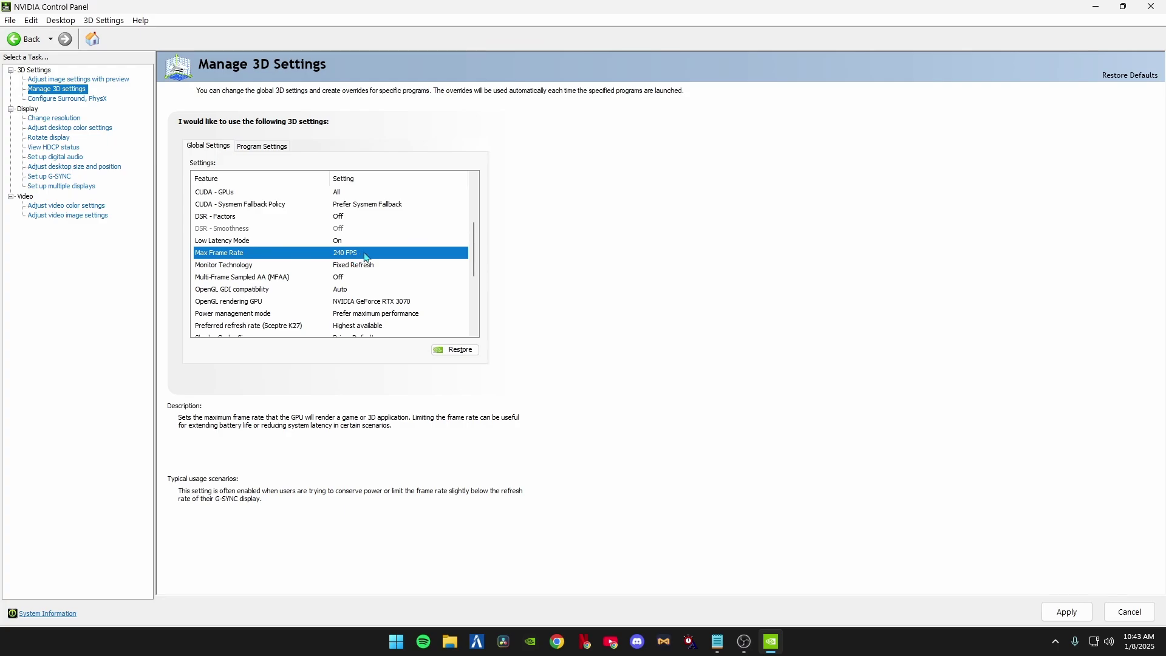
click(366, 256)
click(416, 255)
click(551, 351)
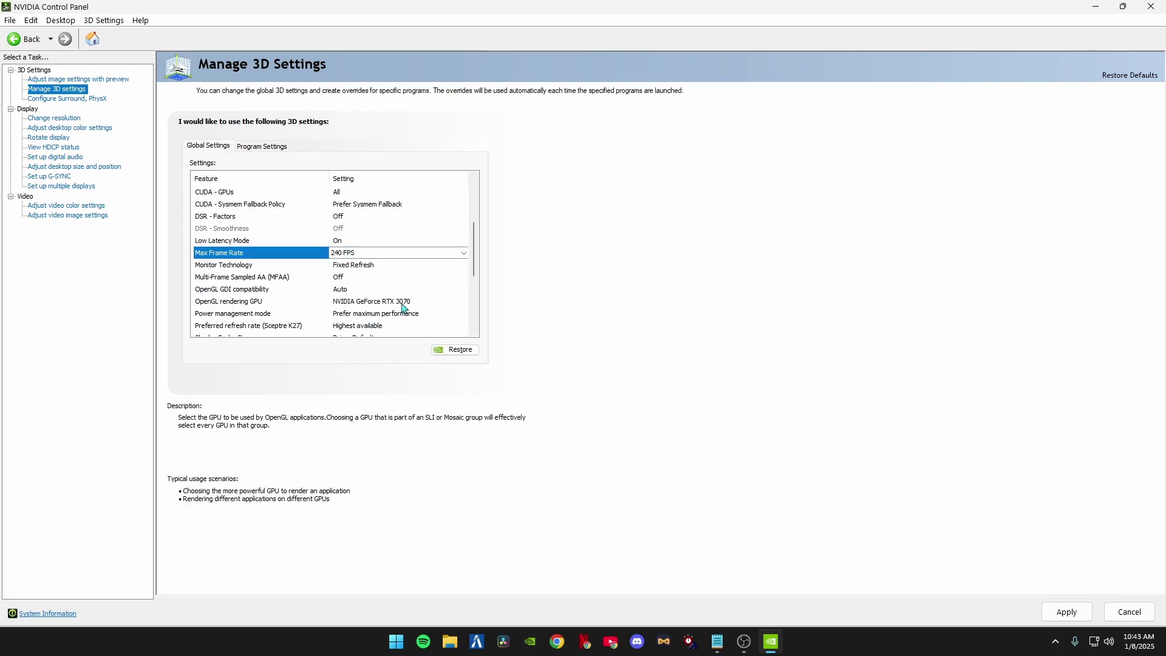
scroll(404, 303, down, 4)
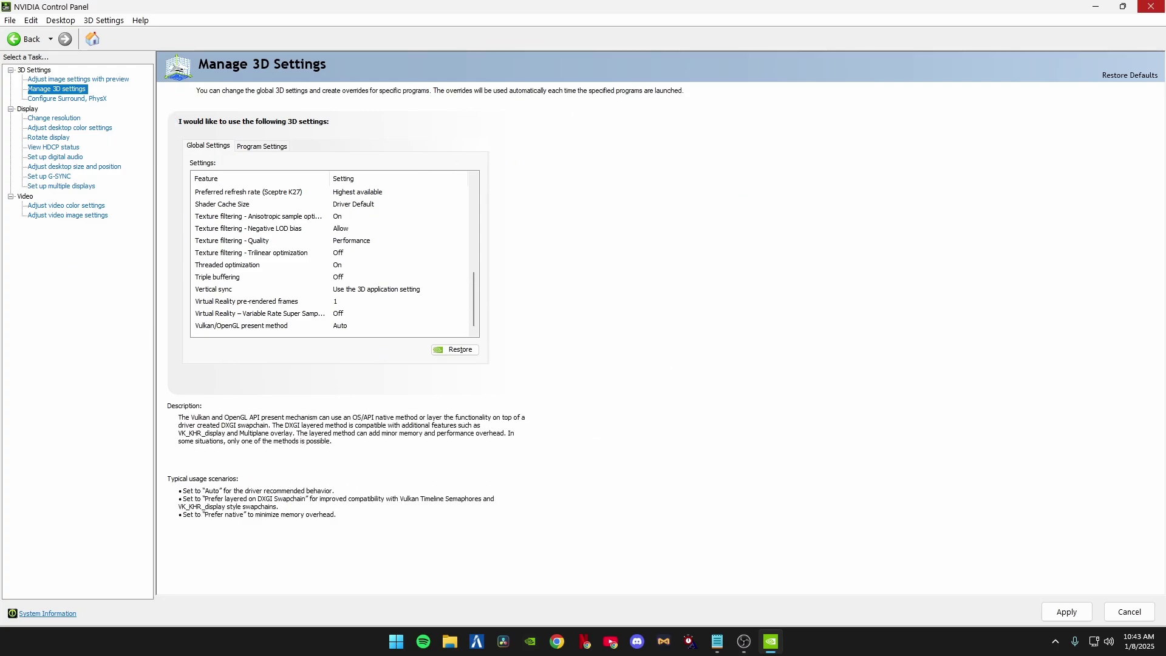
click(1151, 6)
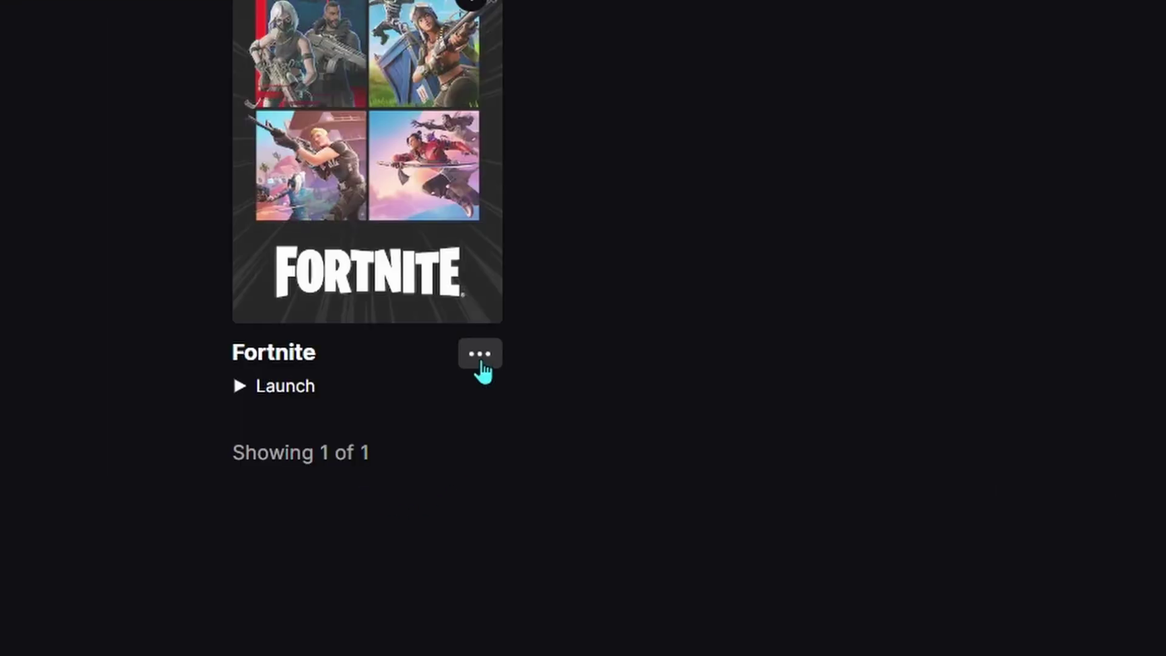
- In Fortnite's installation options, add Pre-download Streamed Assets, leave Save the World and High Resolution Textures unselected, and apply
click(481, 358)
click(403, 274)
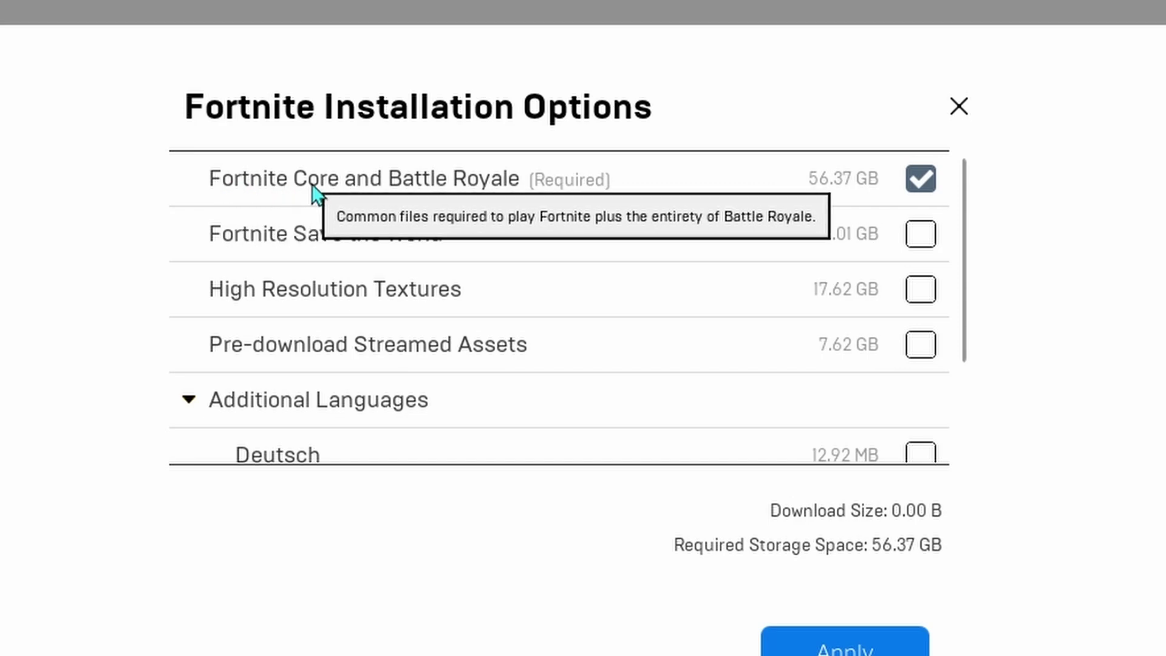
click(922, 342)
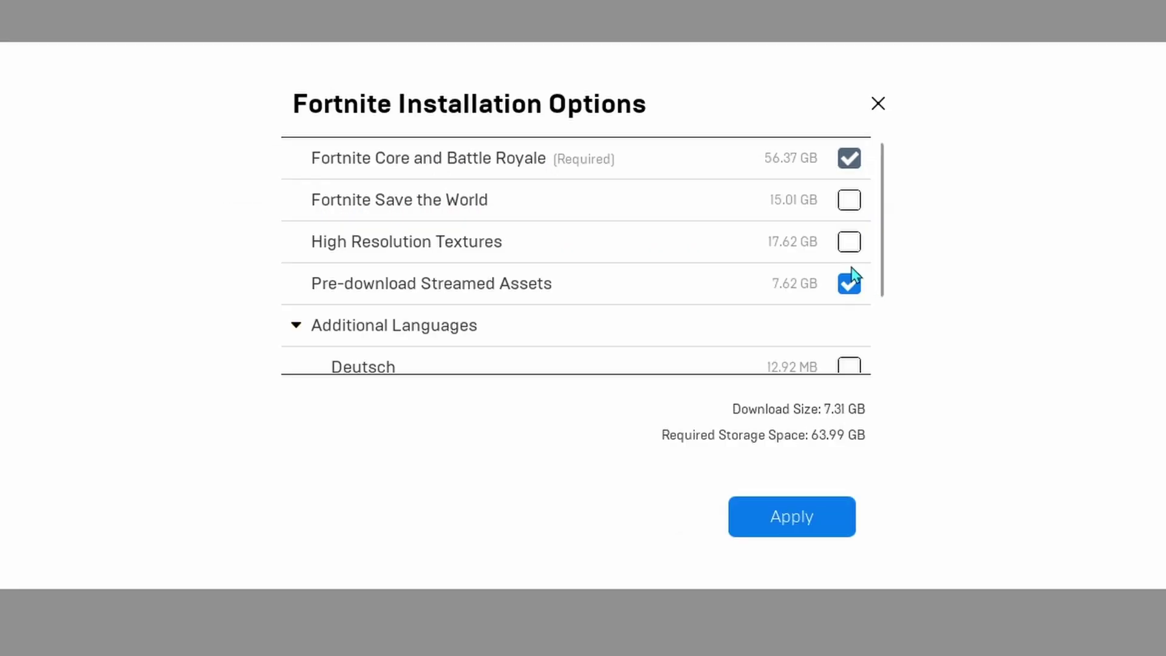
click(850, 241)
click(852, 200)
click(855, 205)
click(855, 242)
click(792, 516)
- Review the launch options in Fortnite's management settings, and close the Epic Games Launcher
click(344, 581)
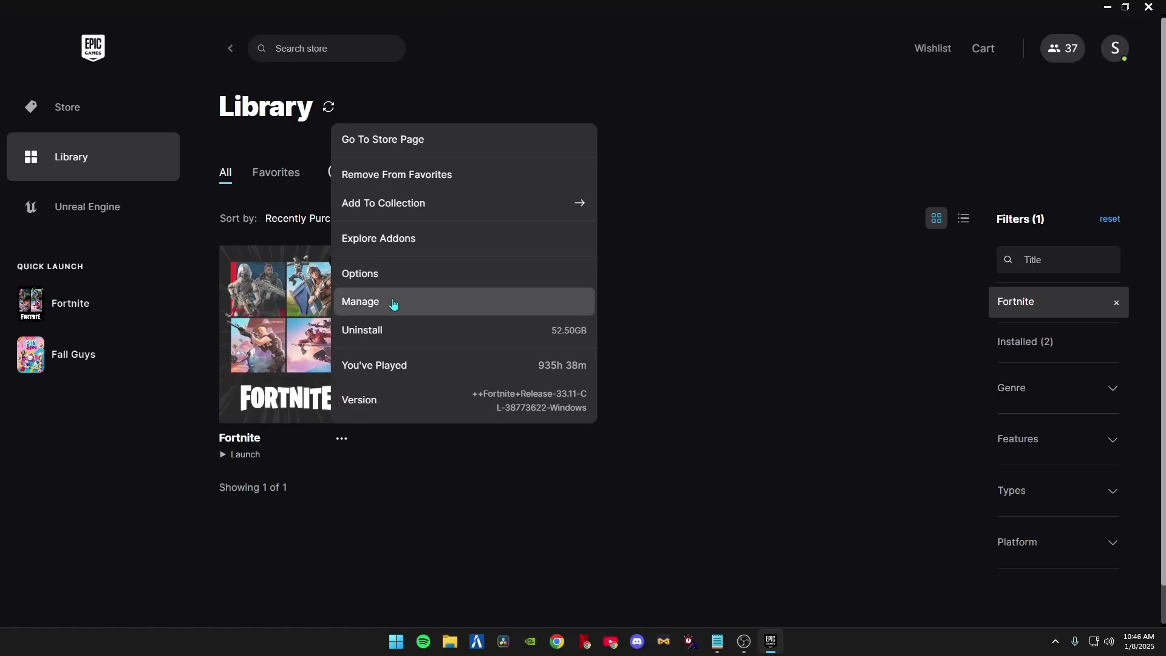
click(393, 304)
drag(749, 453, 394, 458)
click(759, 460)
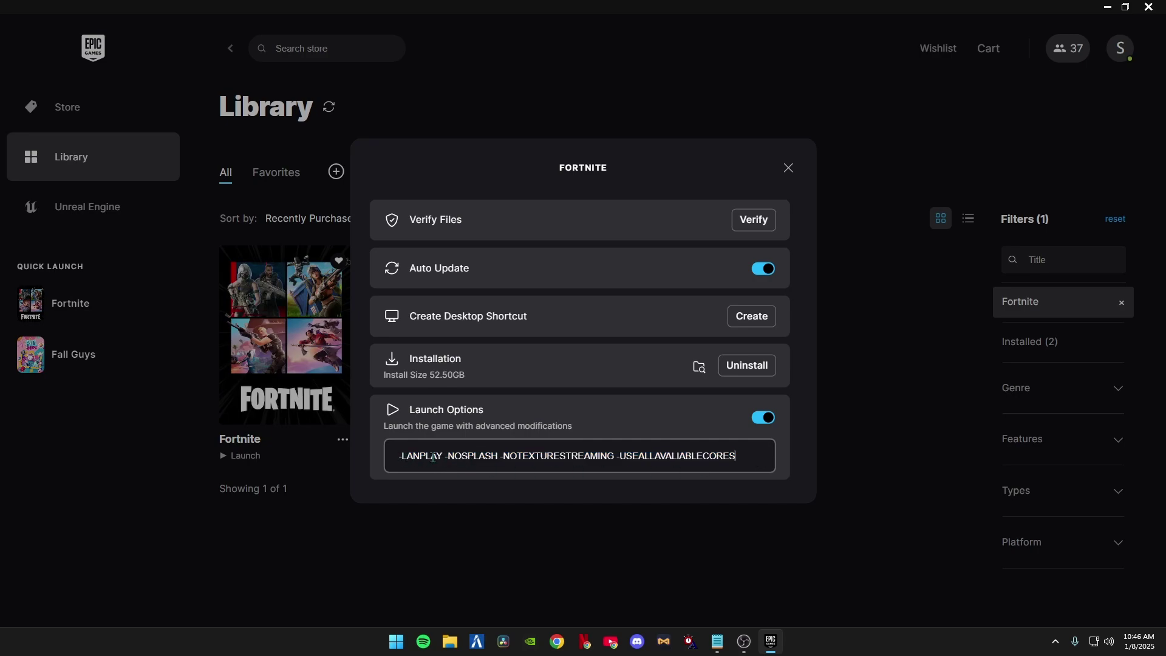
key(Escape)
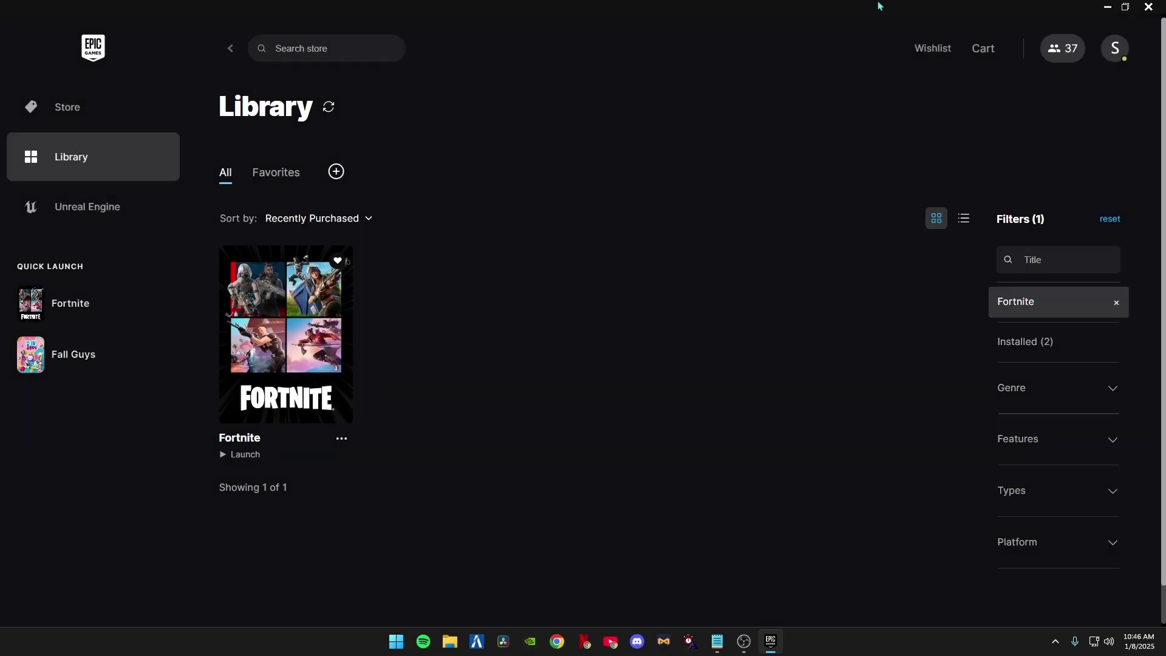
click(1148, 6)
- Open the Windows Run dialog and use it to open the temp folder
click(410, 643)
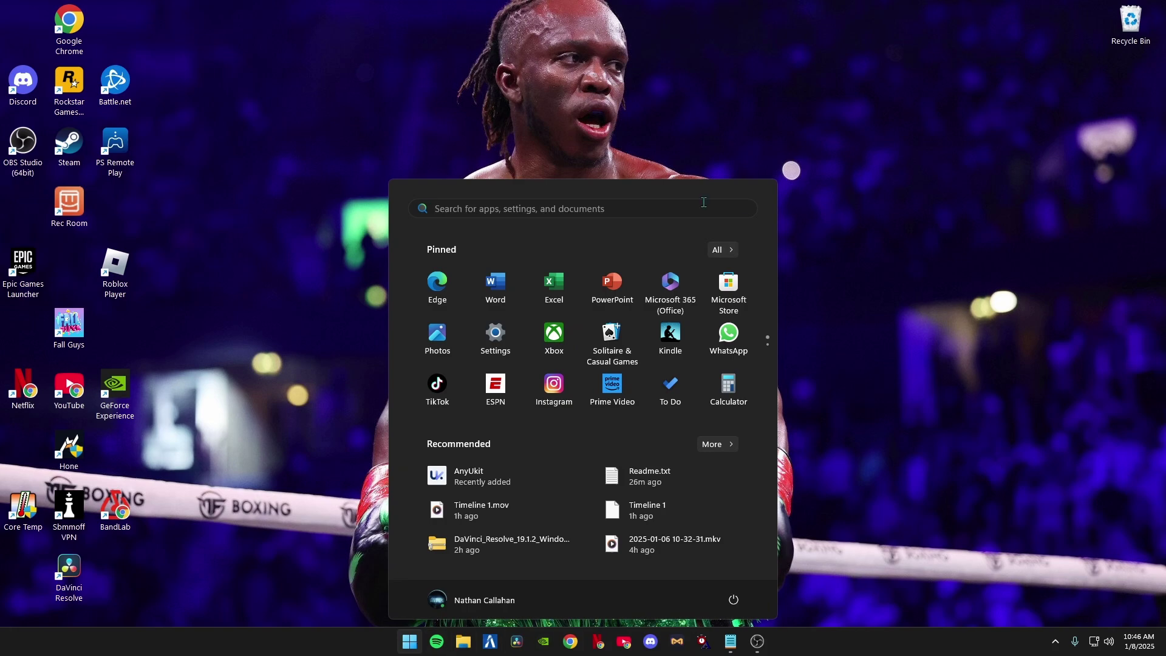
text(run)
click(450, 306)
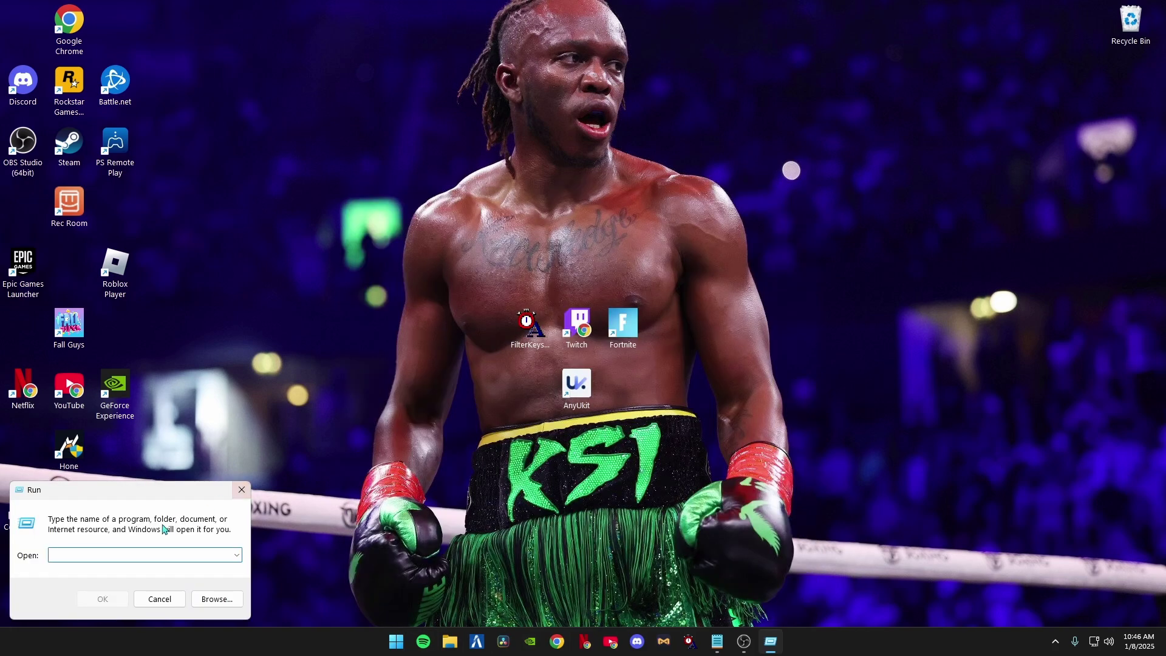
drag(169, 493, 610, 253)
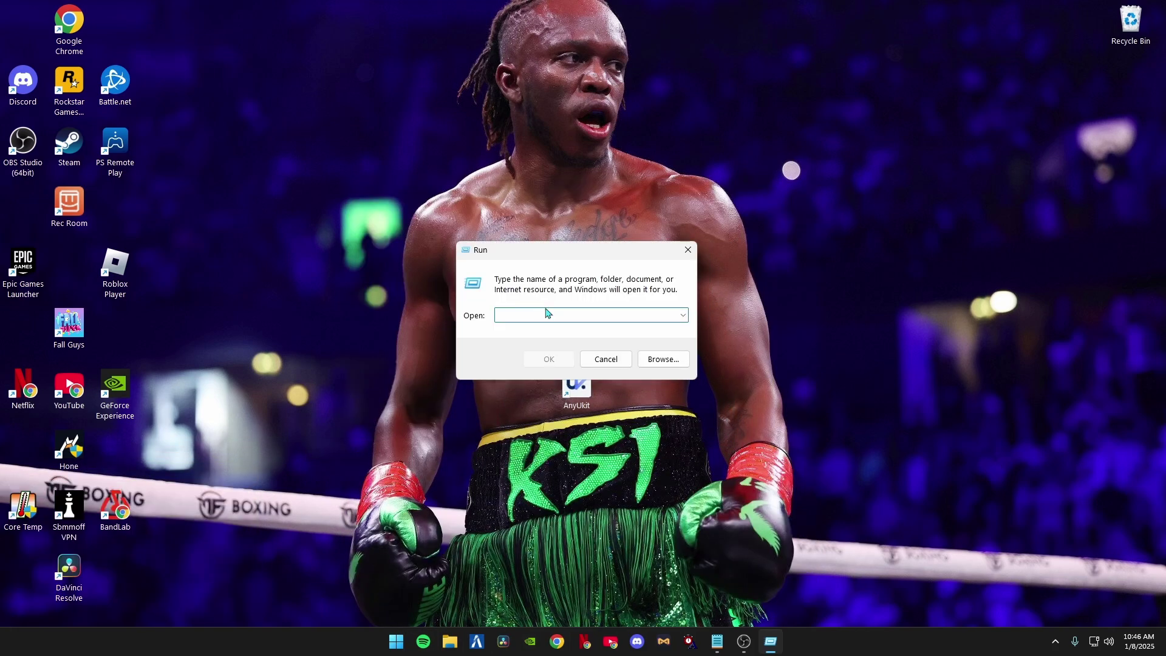
text(t)
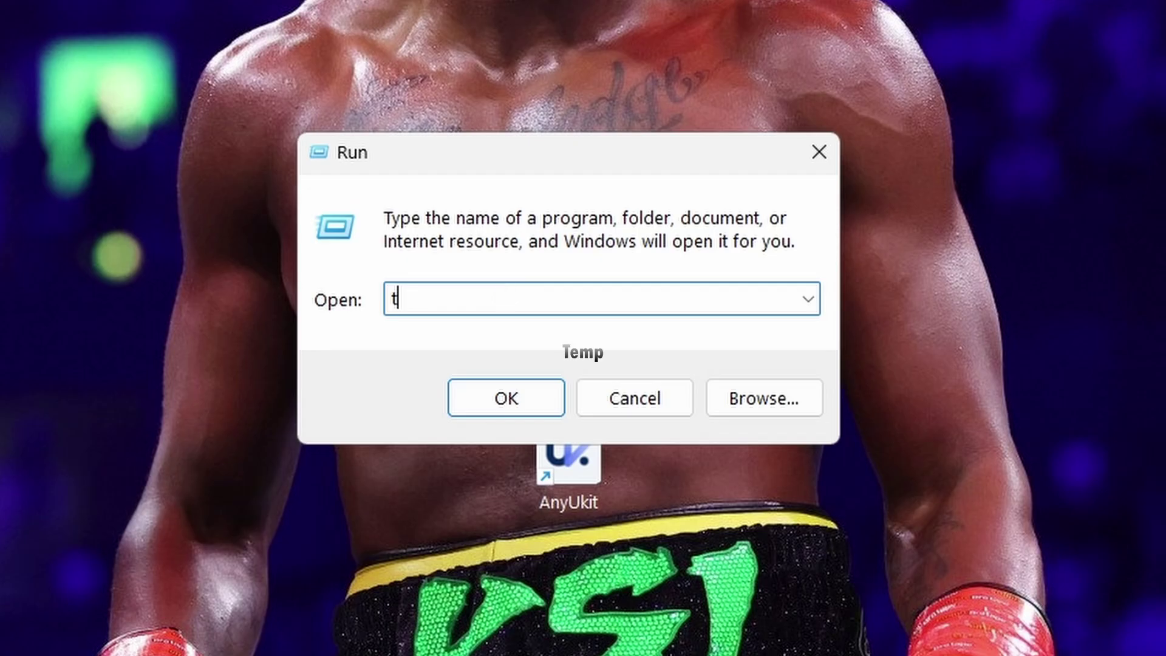
text(emp)
key(Return)
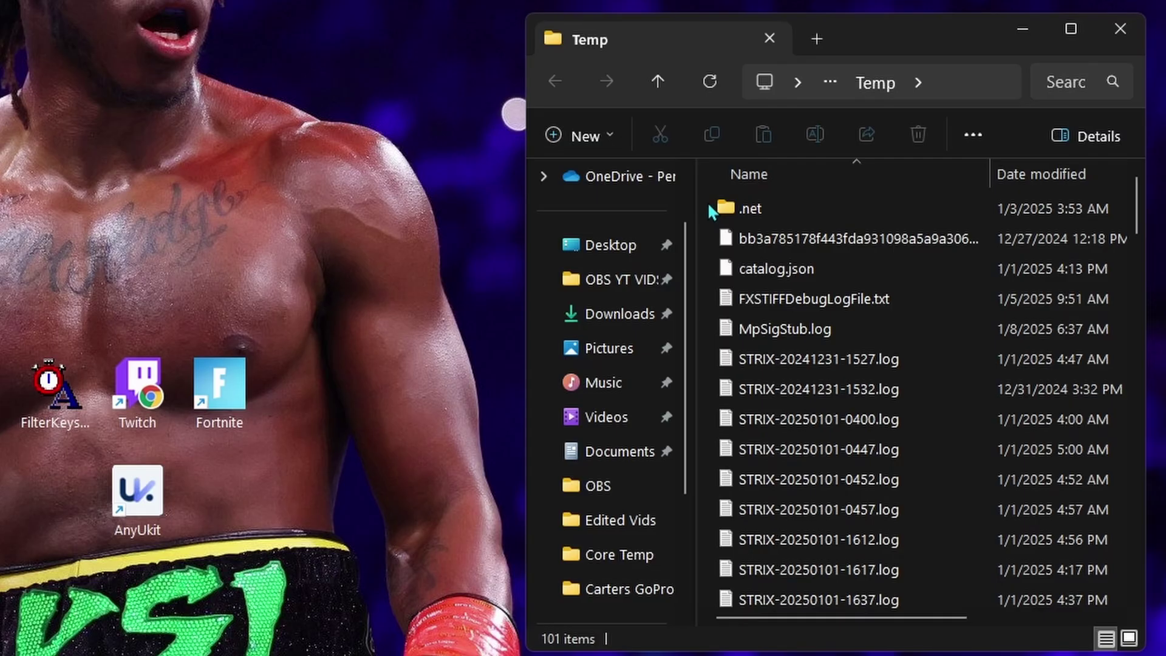
- Delete all items in the Temp folder, skipping any file that is in use
drag(899, 223, 960, 449)
right_click(960, 448)
click(892, 566)
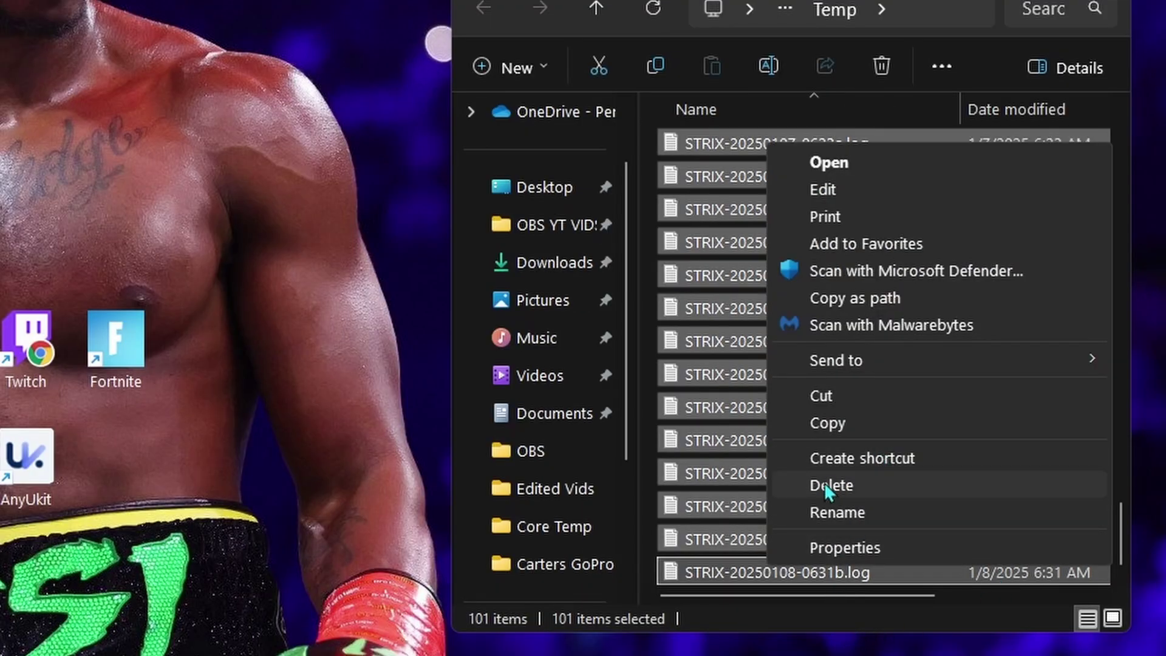
click(900, 513)
click(345, 401)
click(525, 440)
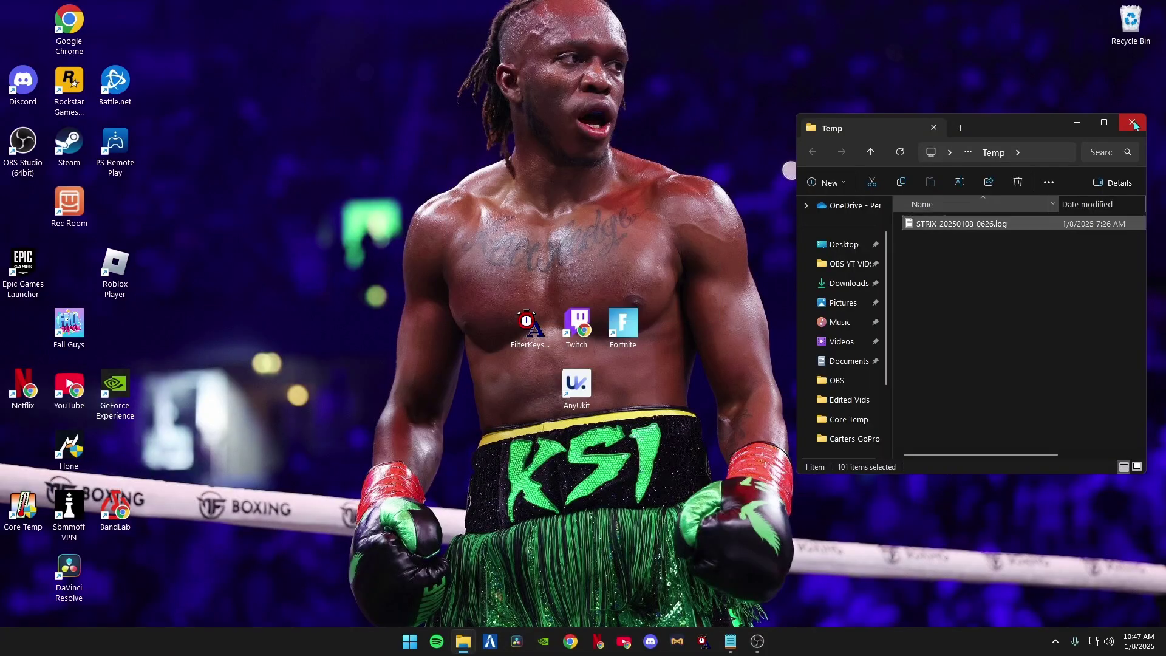
- Open the user's temporary files folder by running %temp%
key(super)
key(super+r)
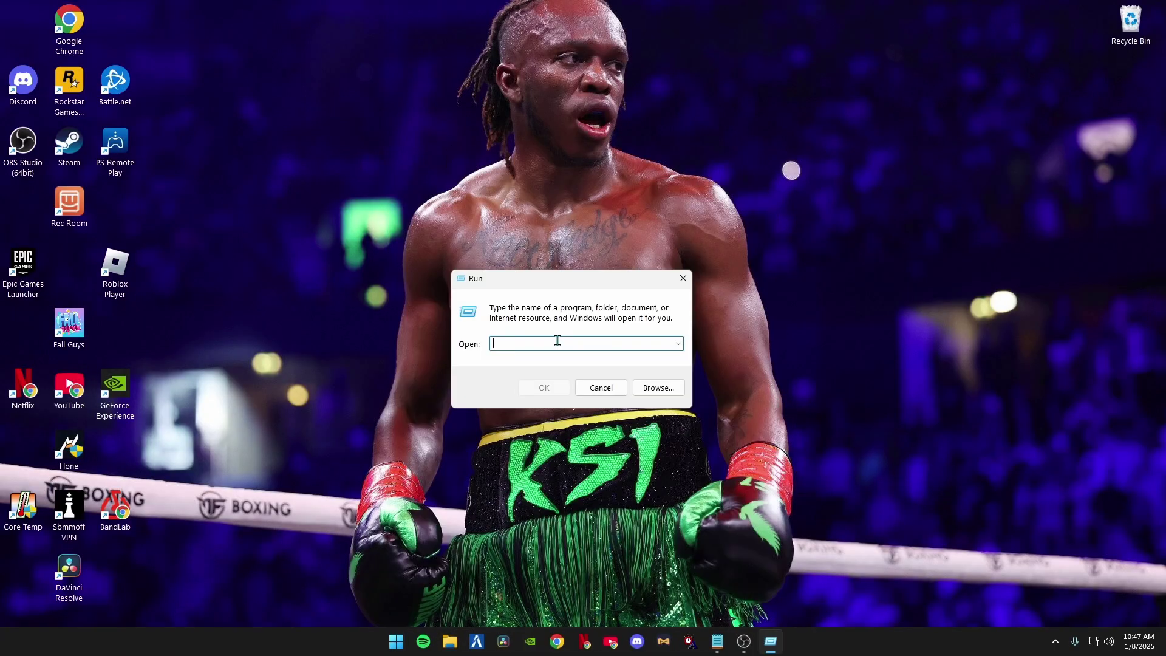
text(%temp)
key(Return)
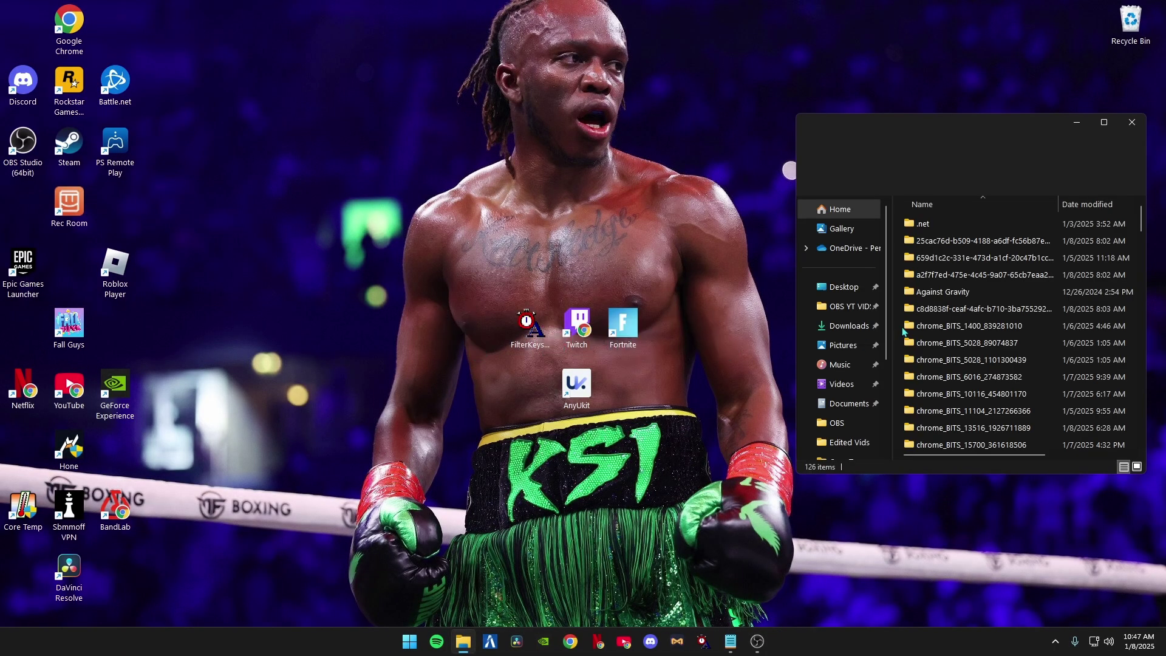
- Delete everything in the user's temporary files folder, skipping all files that are in use, and close the folder
click(715, 142)
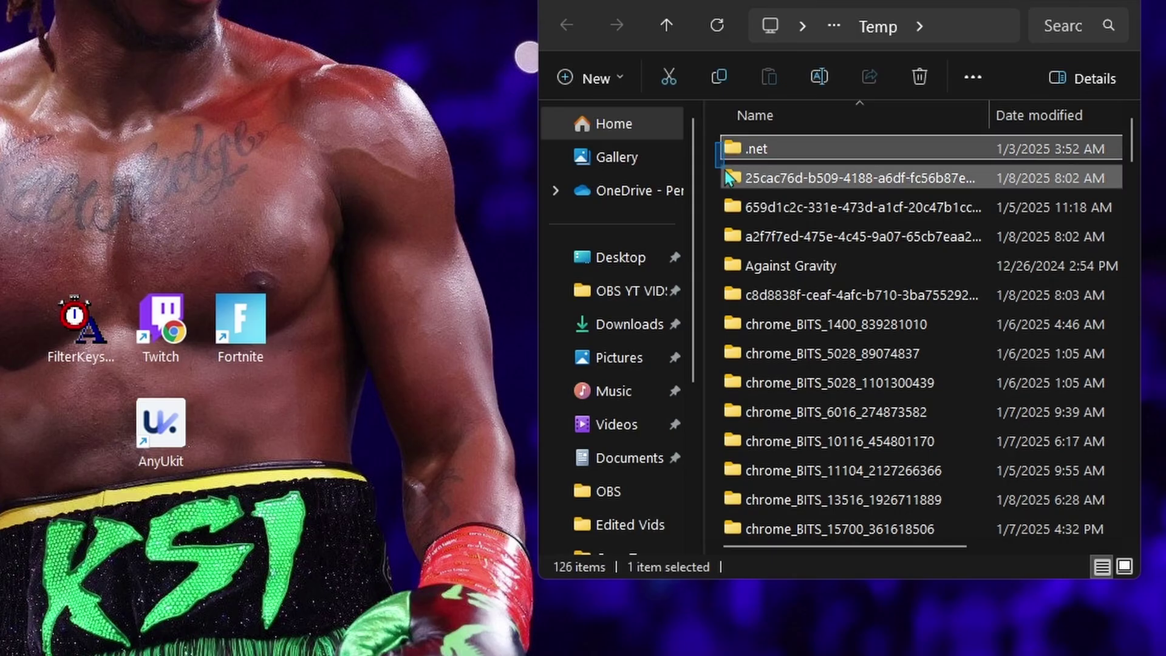
key(ctrl+a)
scroll(996, 425, down, 20)
right_click(996, 444)
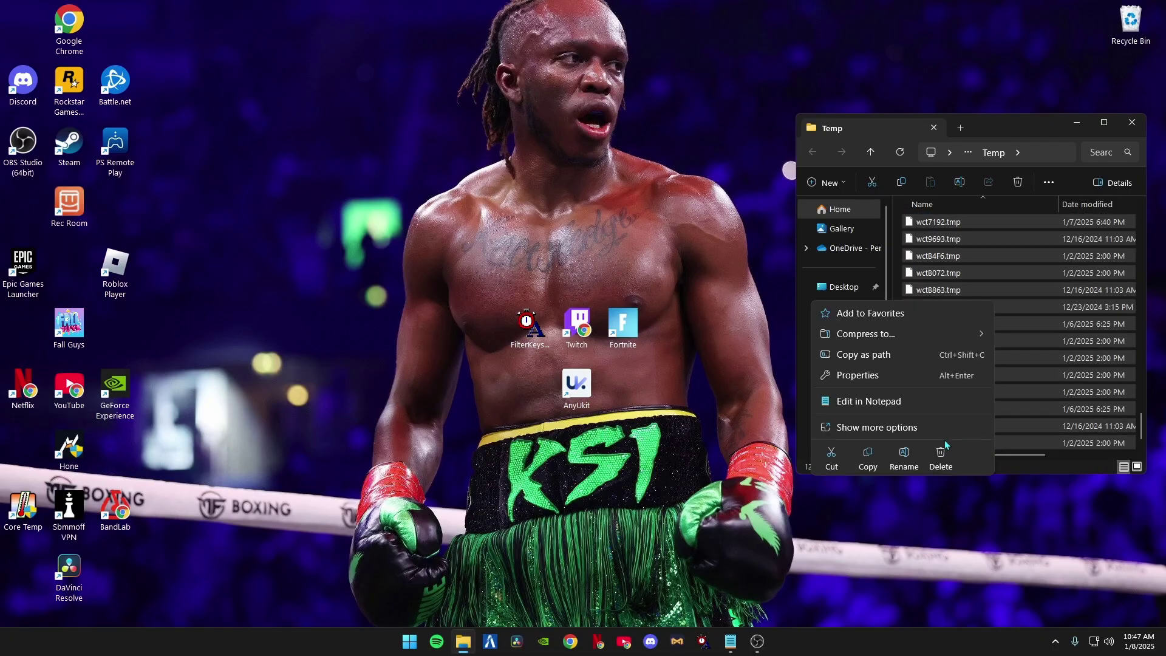
click(877, 427)
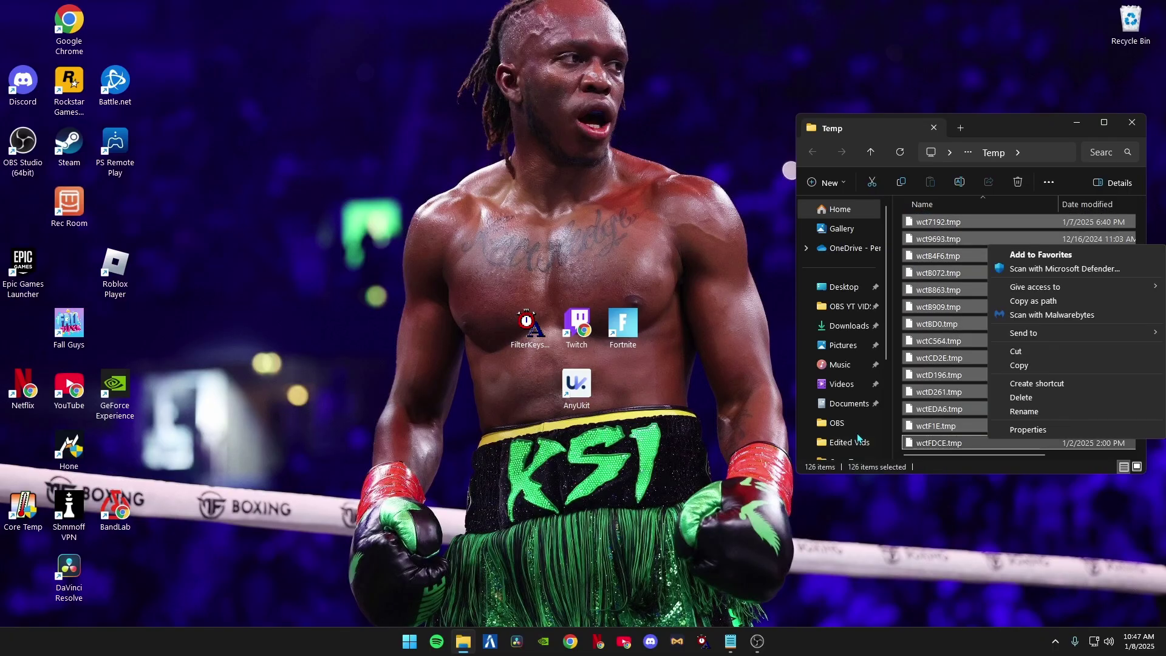
click(1022, 397)
click(507, 267)
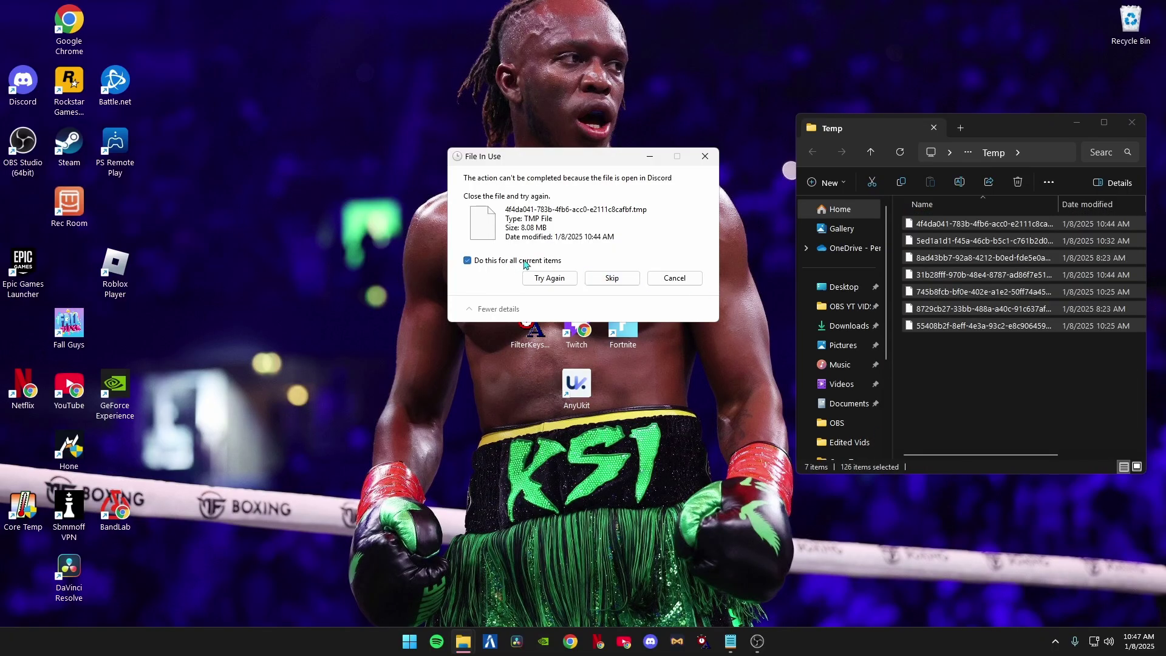
click(607, 275)
click(1133, 122)
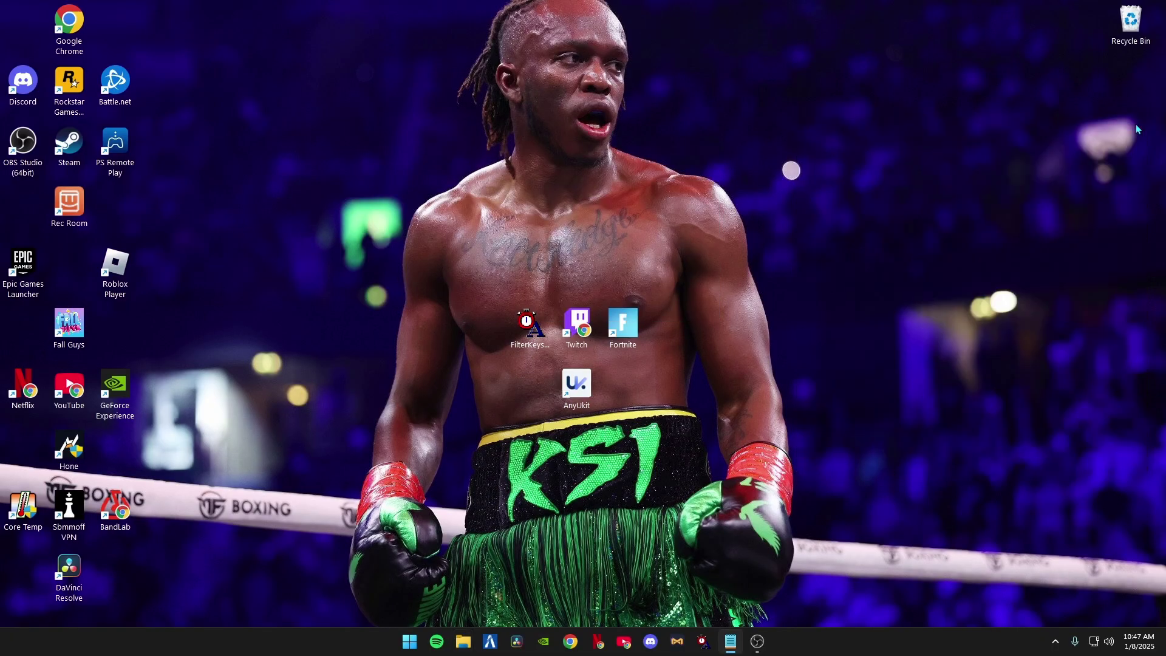
- Browse in File Explorer to Fortnite's Win64 folder under C:\Program Files\Epic Games\Fortnite\FortniteGame\Binaries
click(463, 641)
click(73, 419)
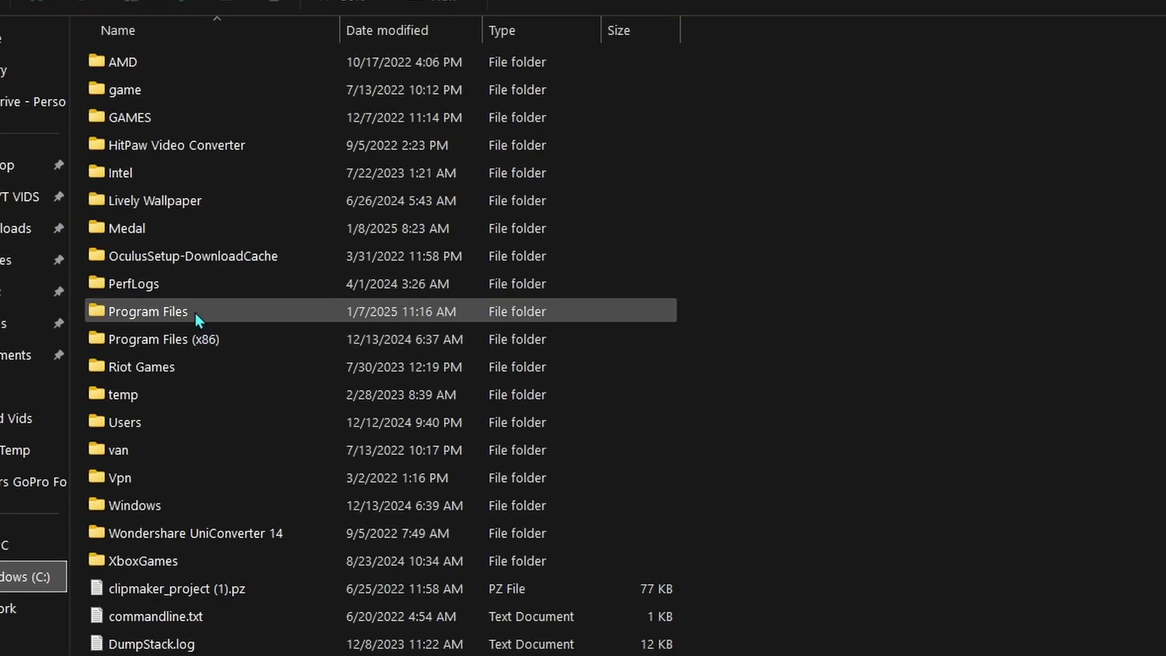
double_click(195, 312)
double_click(150, 253)
double_click(162, 84)
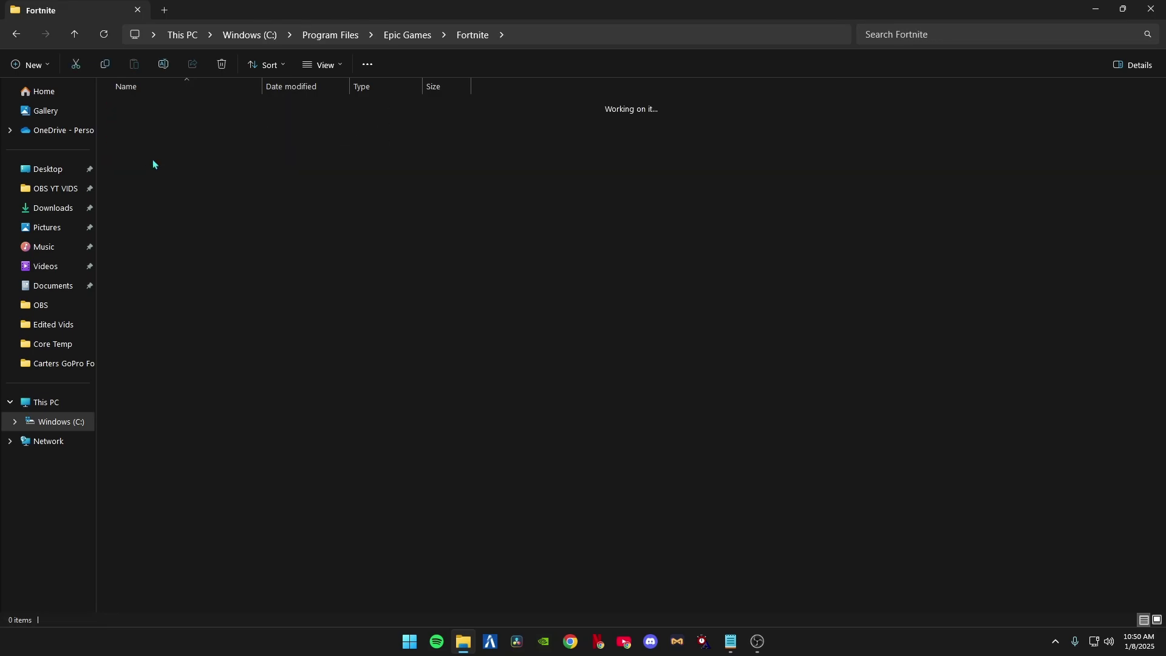
double_click(142, 121)
double_click(140, 105)
double_click(140, 118)
scroll(253, 382, down, 15)
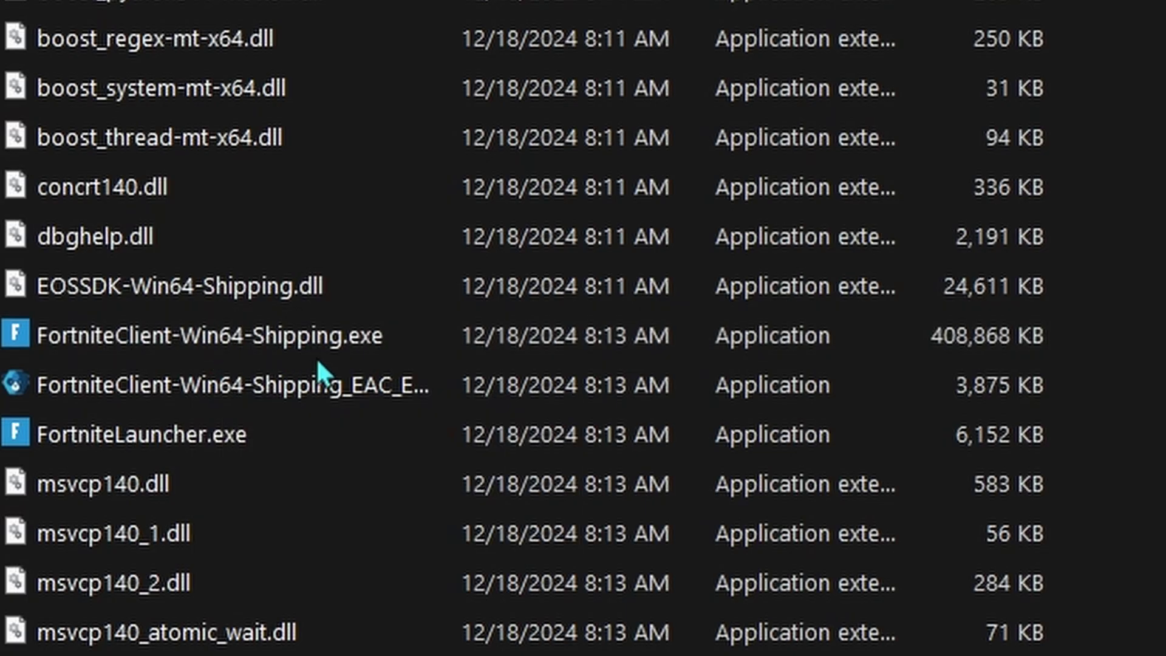
- Disable fullscreen optimizations in the compatibility properties of FortniteClient-Win64-Shipping.exe and apply the change
click(439, 339)
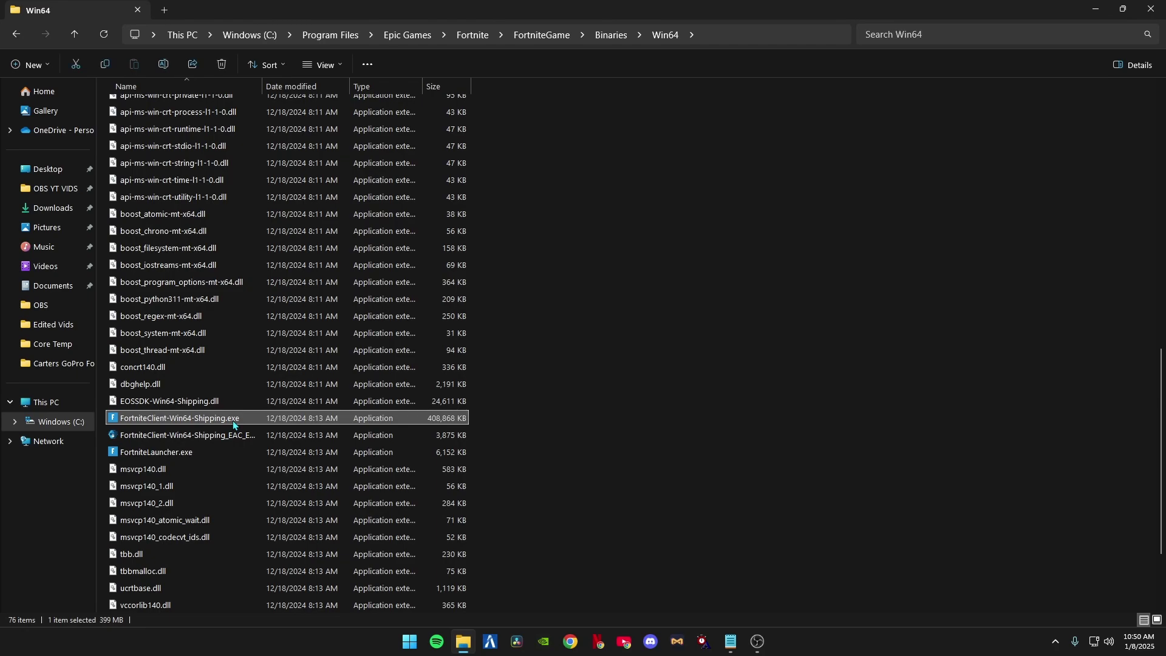
right_click(374, 337)
click(302, 356)
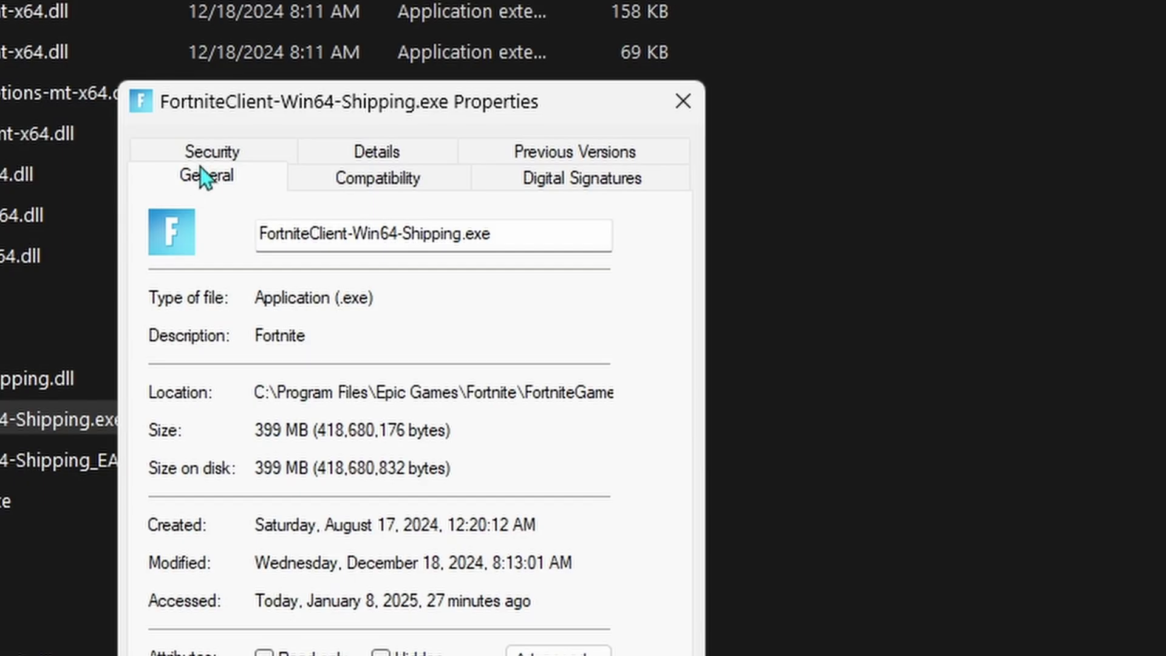
click(424, 178)
click(183, 603)
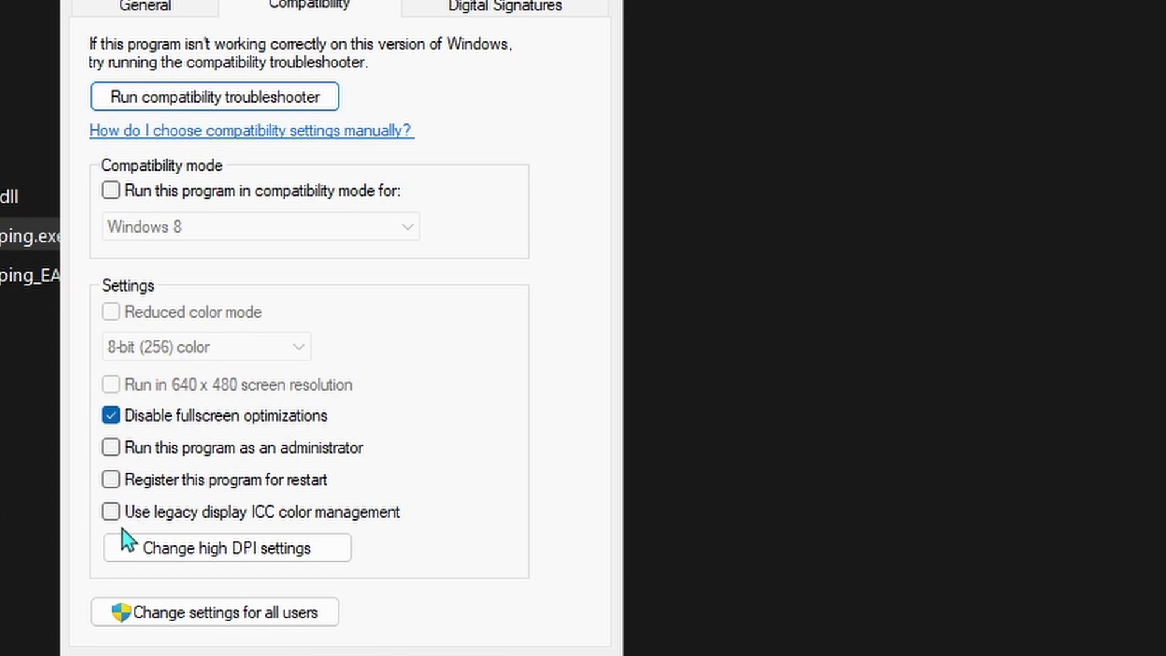
click(601, 570)
click(411, 570)
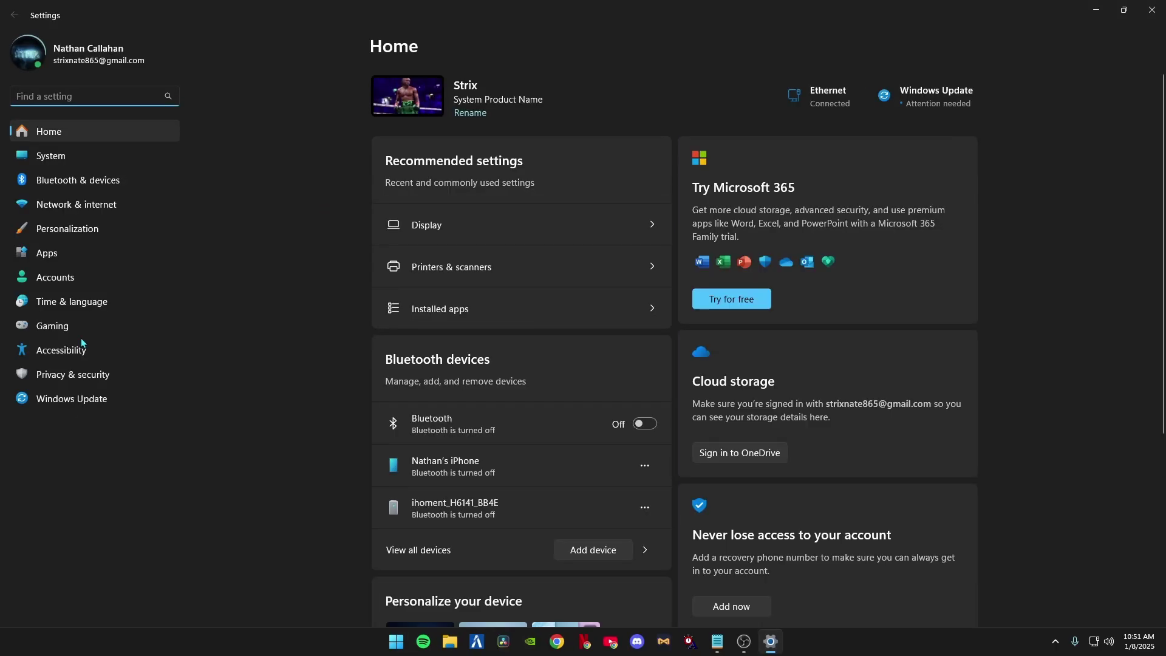
- Open the Game Mode page in the Windows gaming settings and continue to the display's Graphics settings
click(79, 334)
click(453, 188)
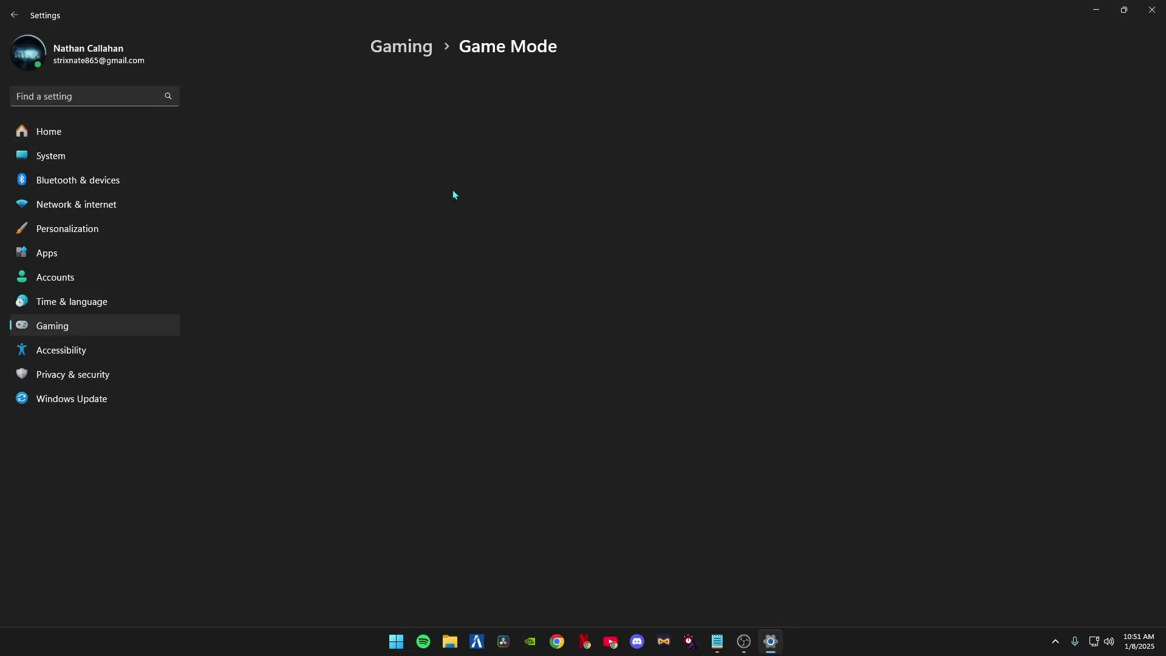
click(461, 188)
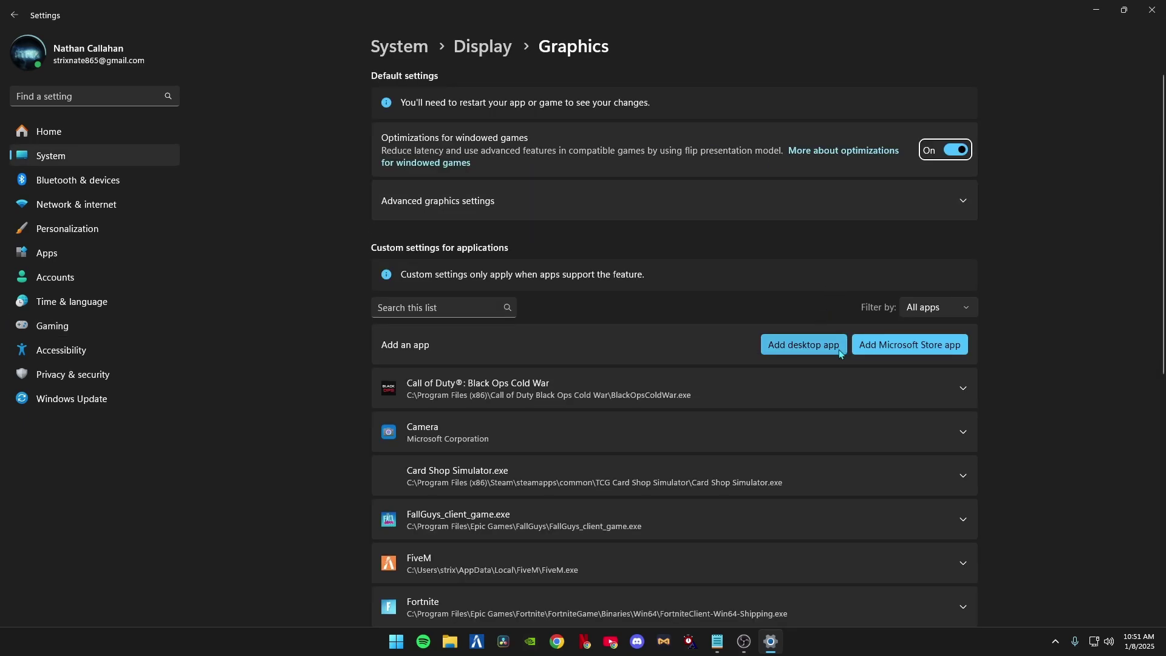
- Add FortniteClient-Win64-Shipping.exe from Fortnite's Binaries\Win64 folder as a desktop app in the custom graphics settings
click(796, 351)
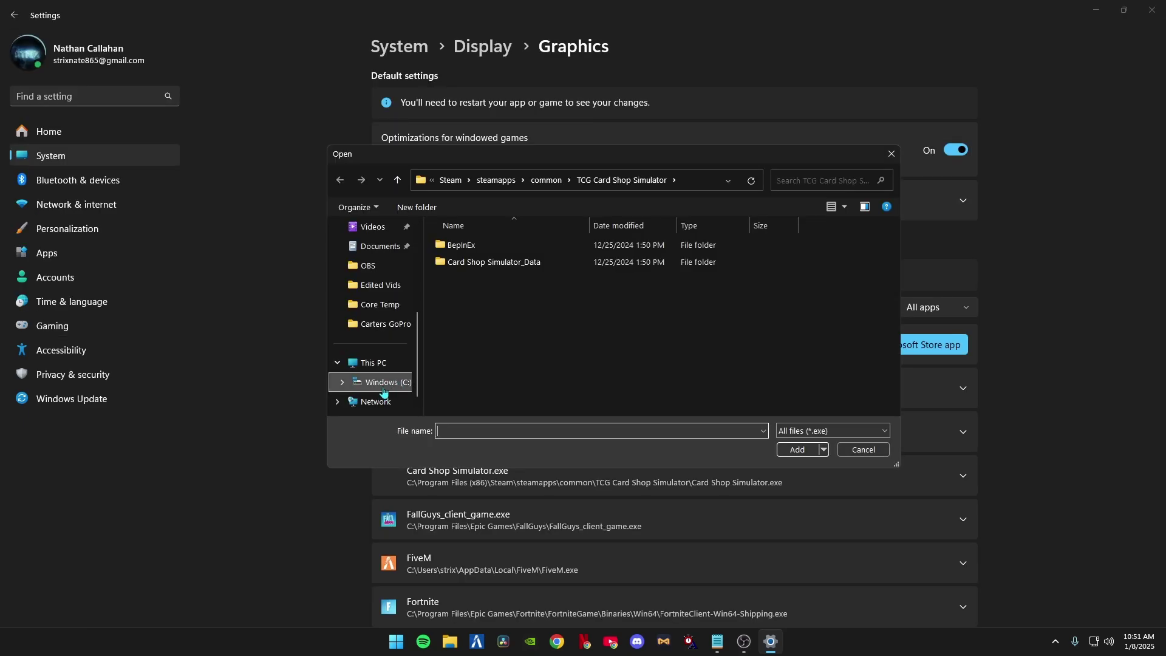
click(385, 386)
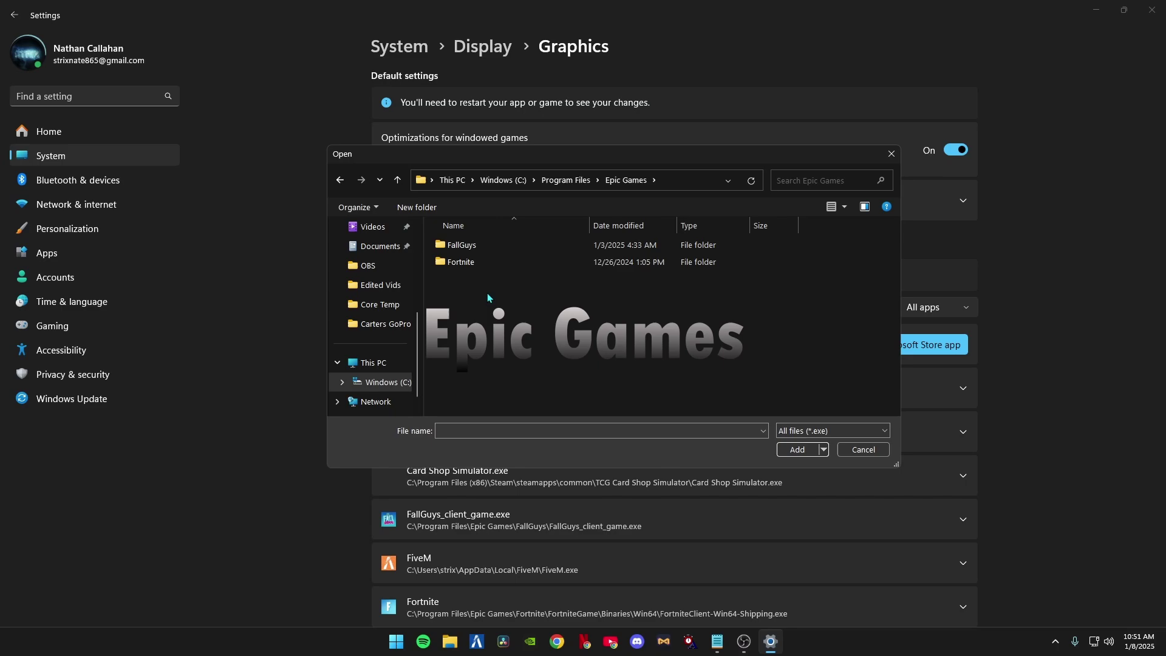
double_click(479, 261)
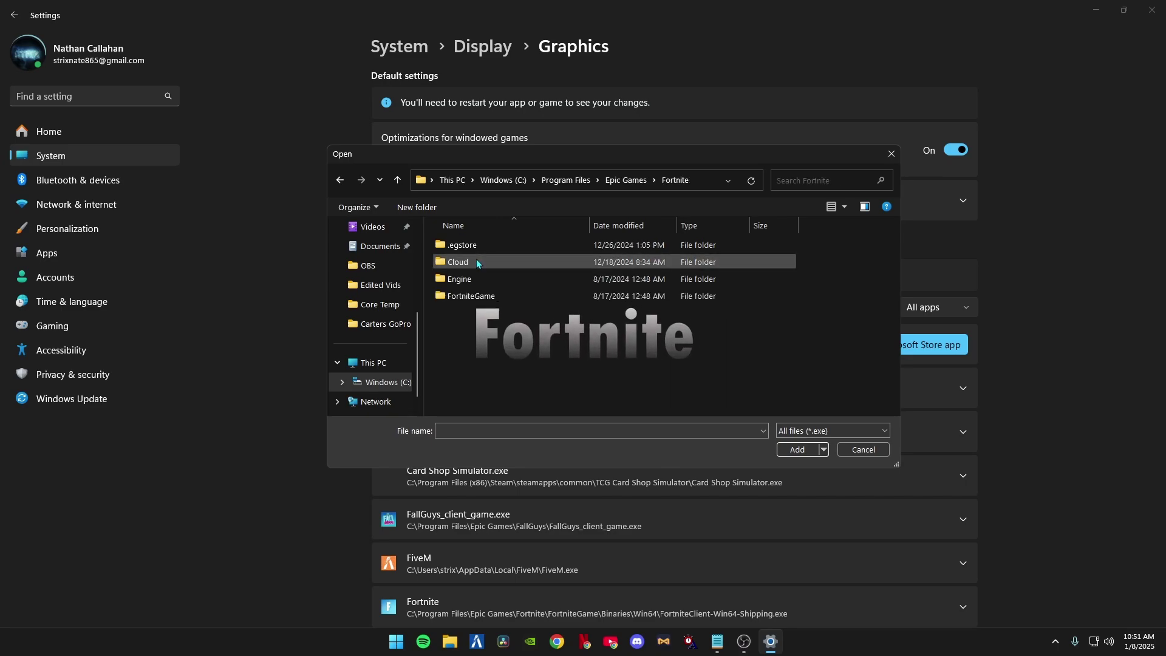
double_click(476, 295)
double_click(476, 246)
double_click(474, 261)
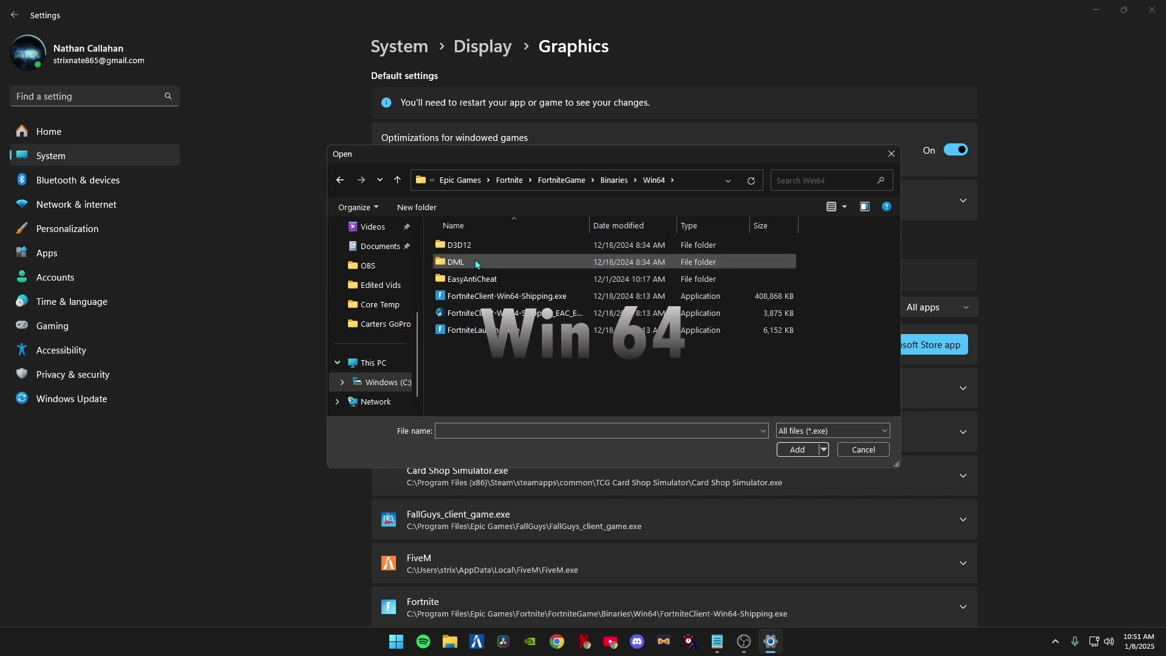
click(528, 297)
click(796, 450)
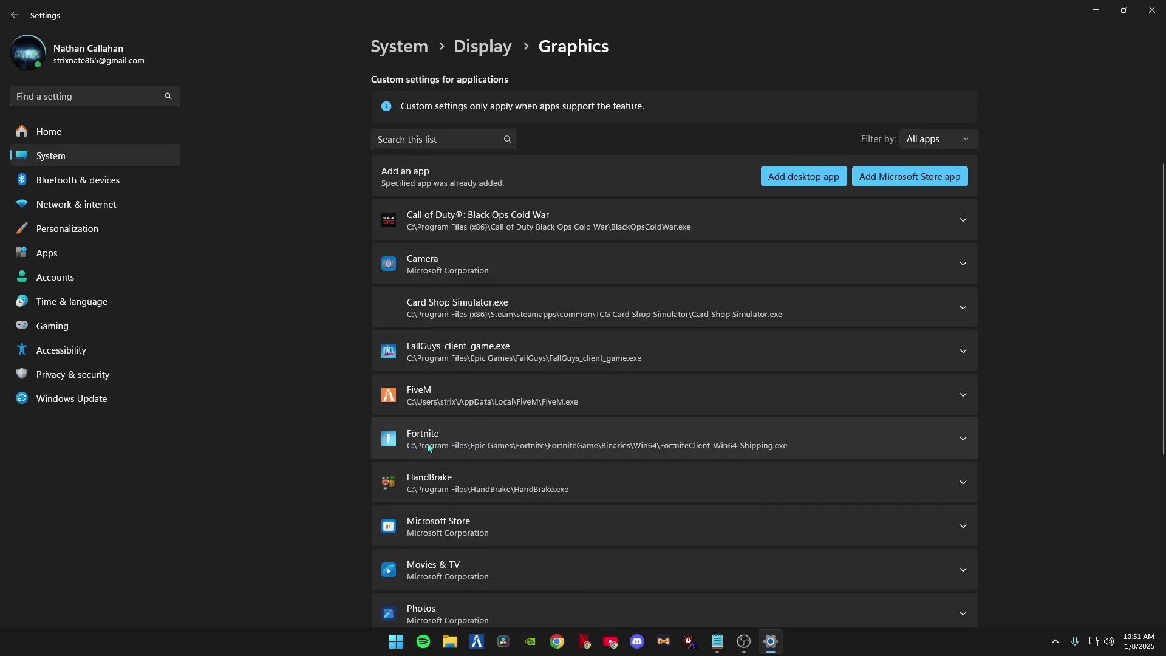
- Set Fortnite's GPU preference to High Performance (NVIDIA GeForce RTX 3070) and close Settings
click(963, 438)
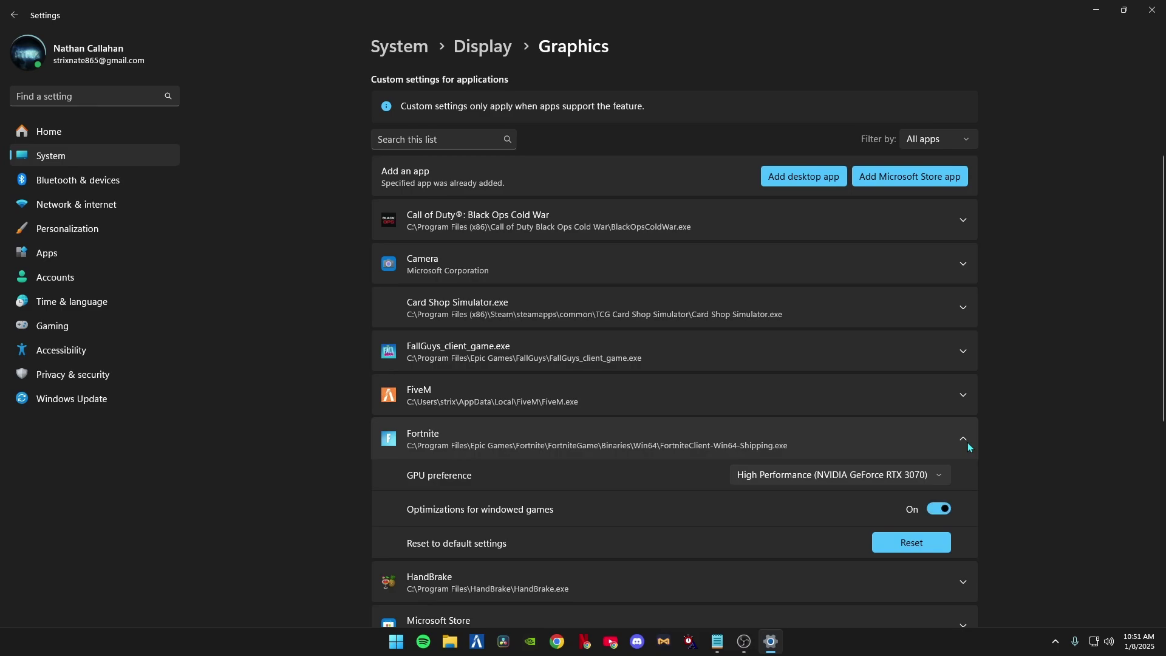
click(837, 477)
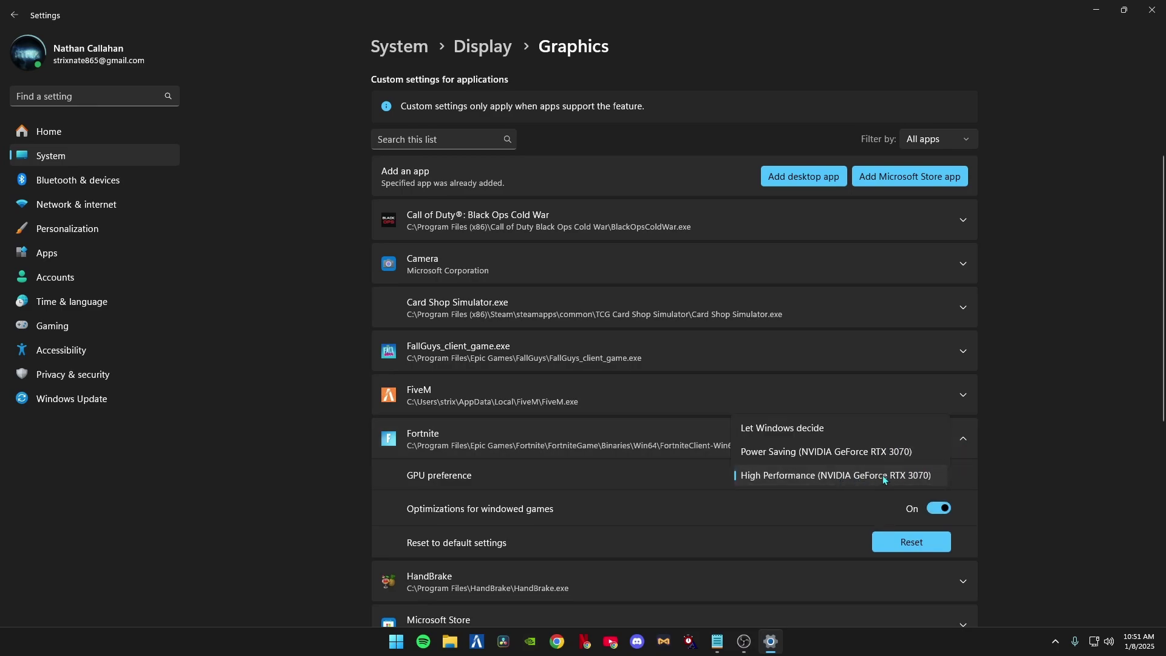
click(828, 449)
click(802, 476)
click(797, 500)
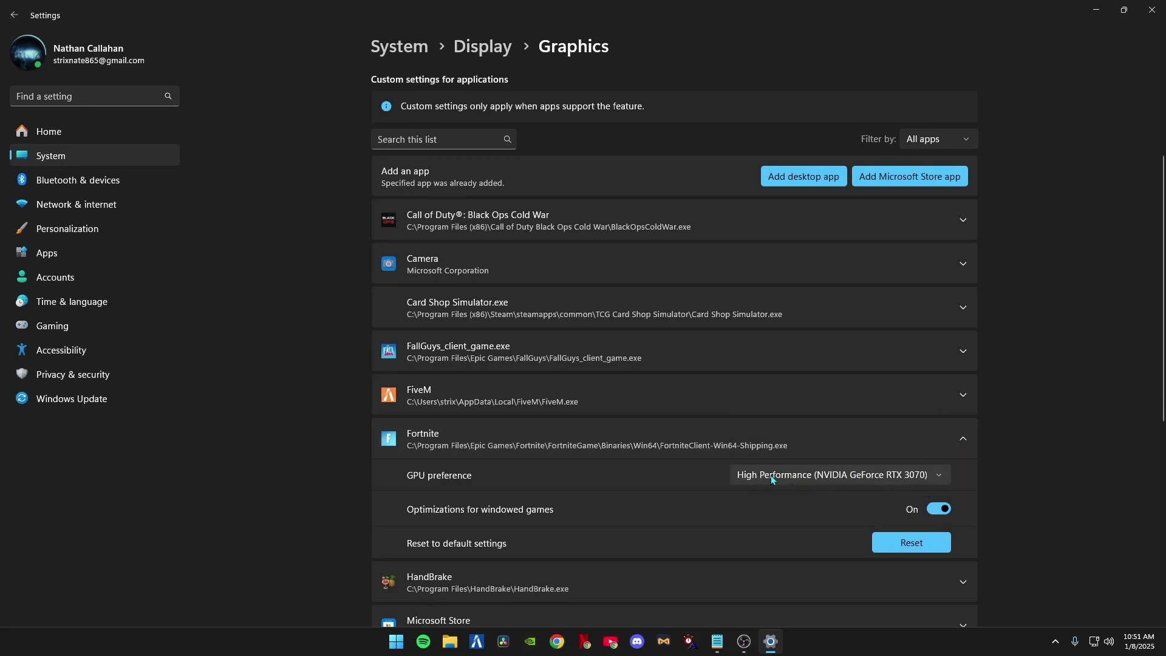
key(alt+F4)
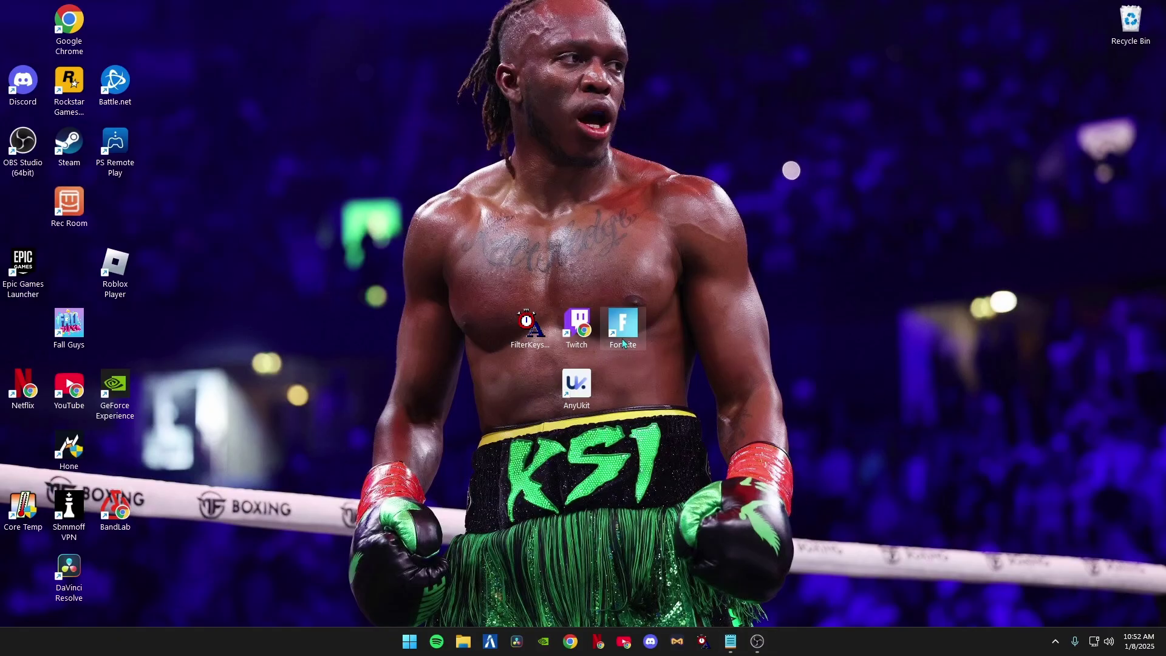
- Launch Fortnite and review the display, graphics and graphics quality options in its video settings
double_click(621, 328)
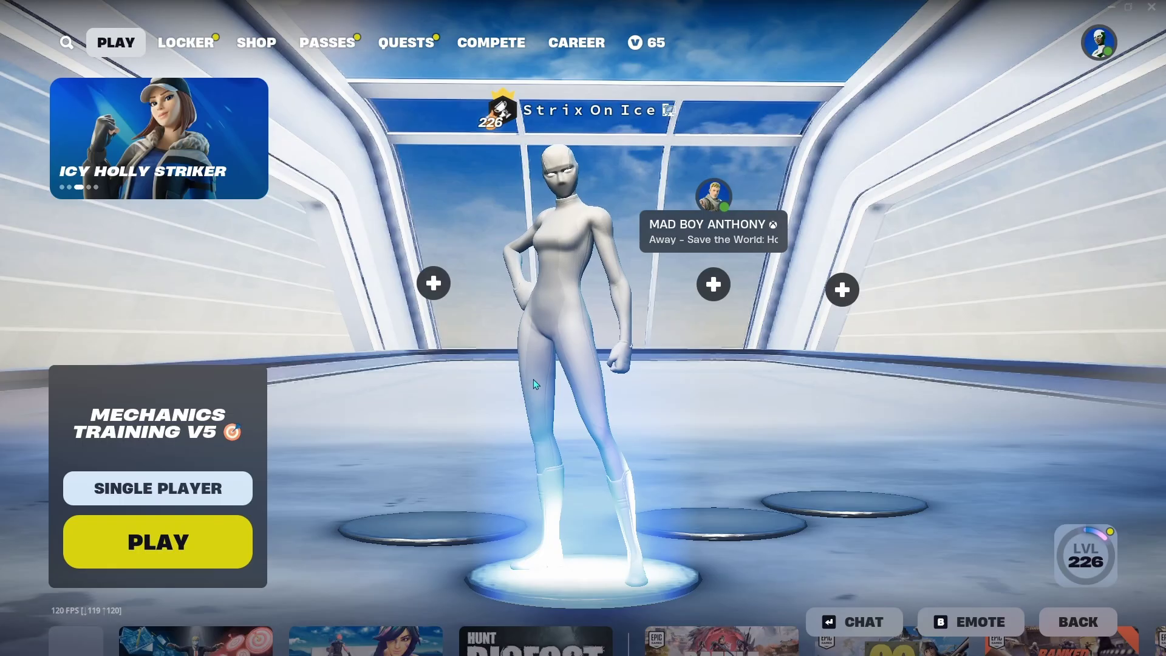
click(1101, 39)
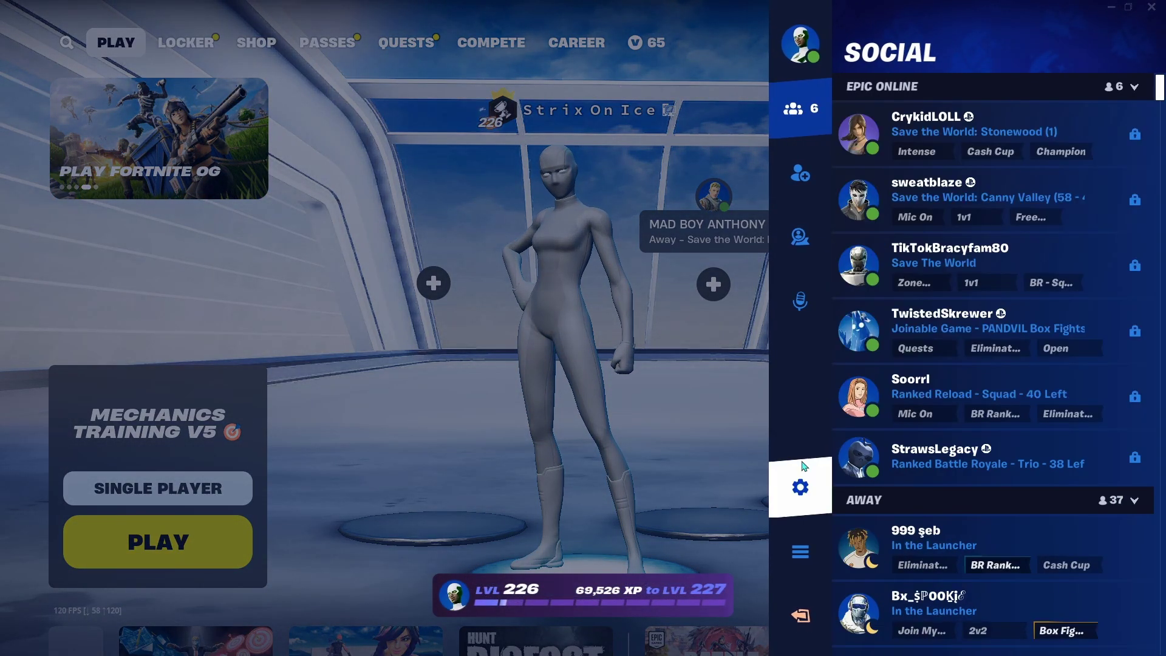
click(800, 487)
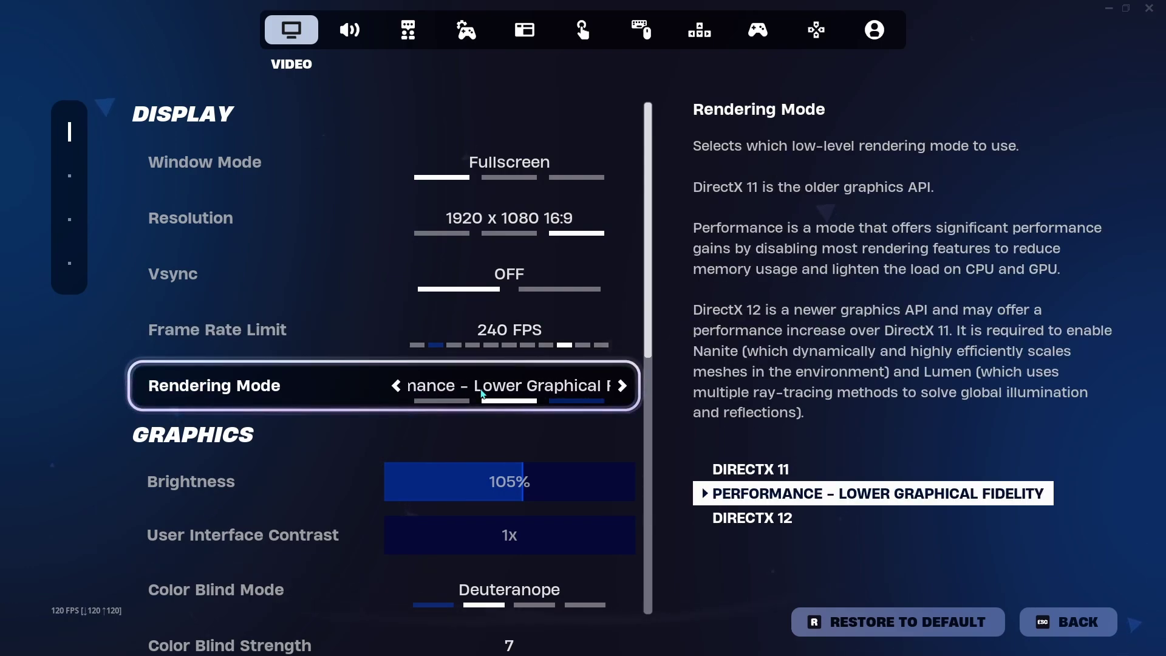
scroll(483, 364, down, 3)
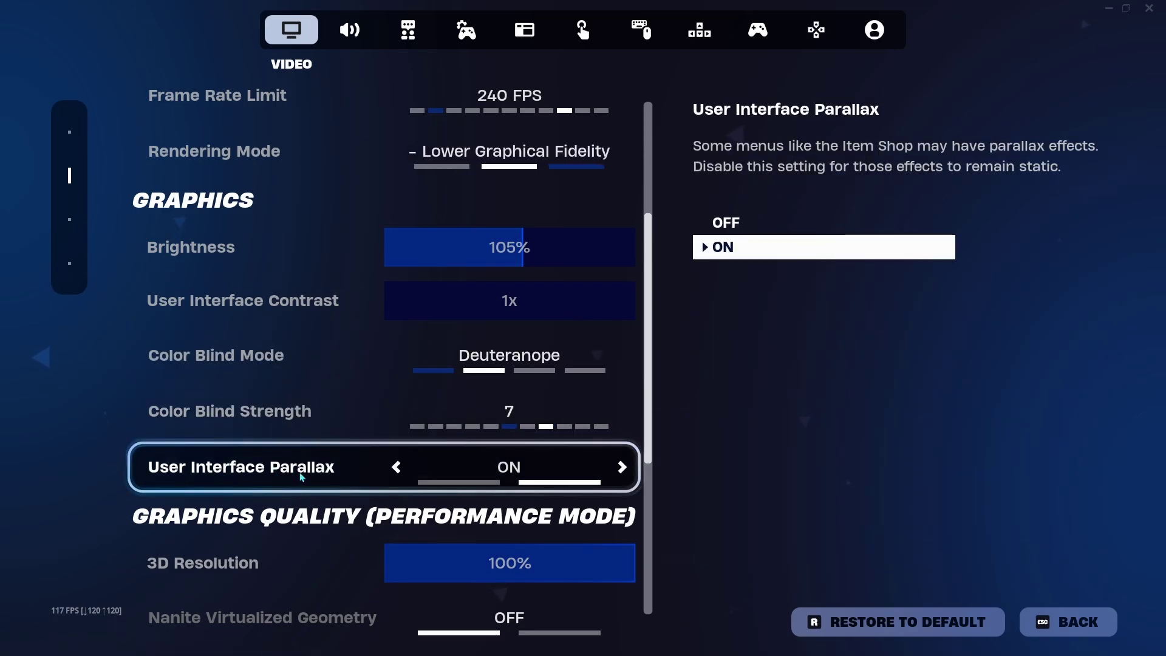
scroll(591, 478, down, 4)
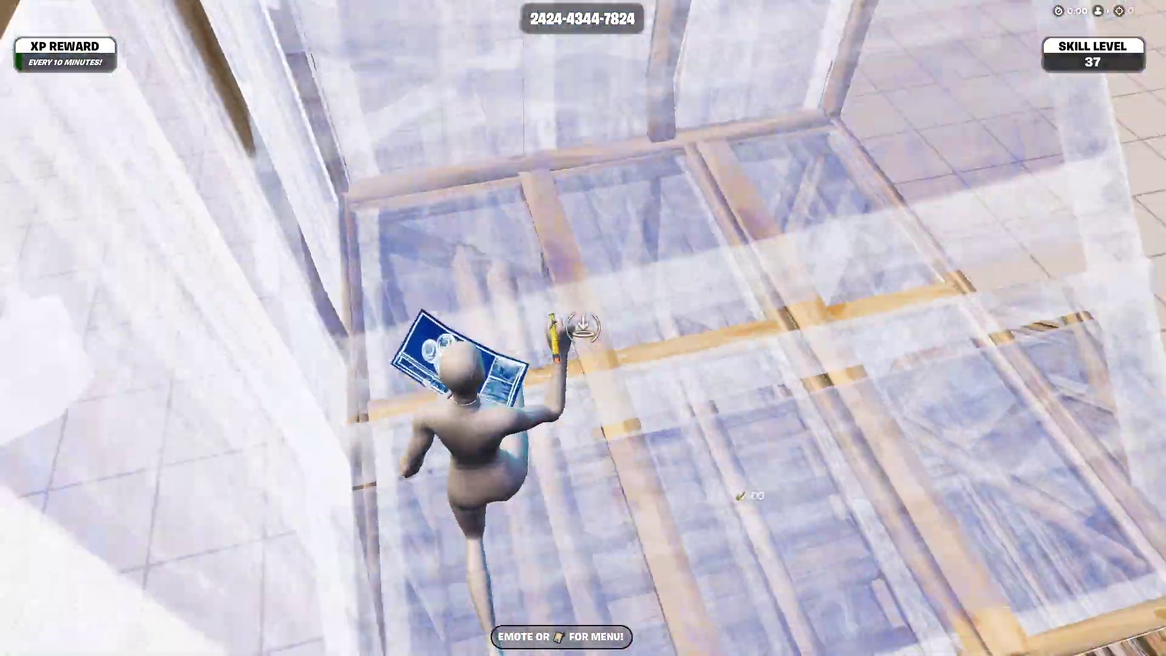
click(583, 328)
click(583, 327)
click(583, 328)
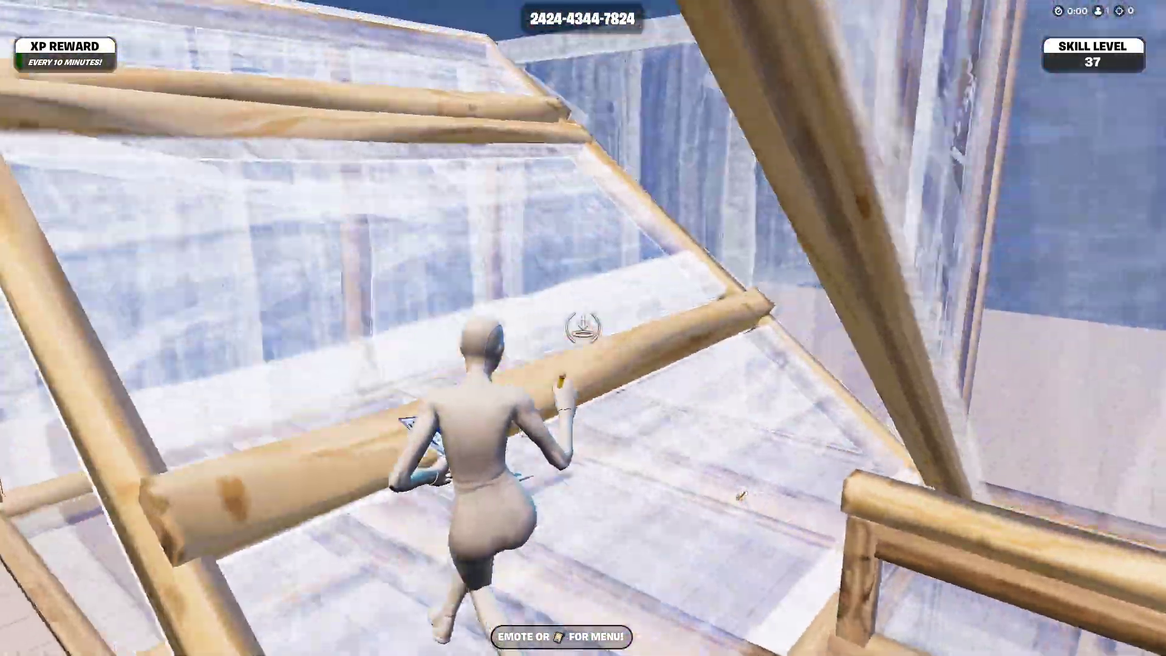
click(583, 328)
click(583, 328)
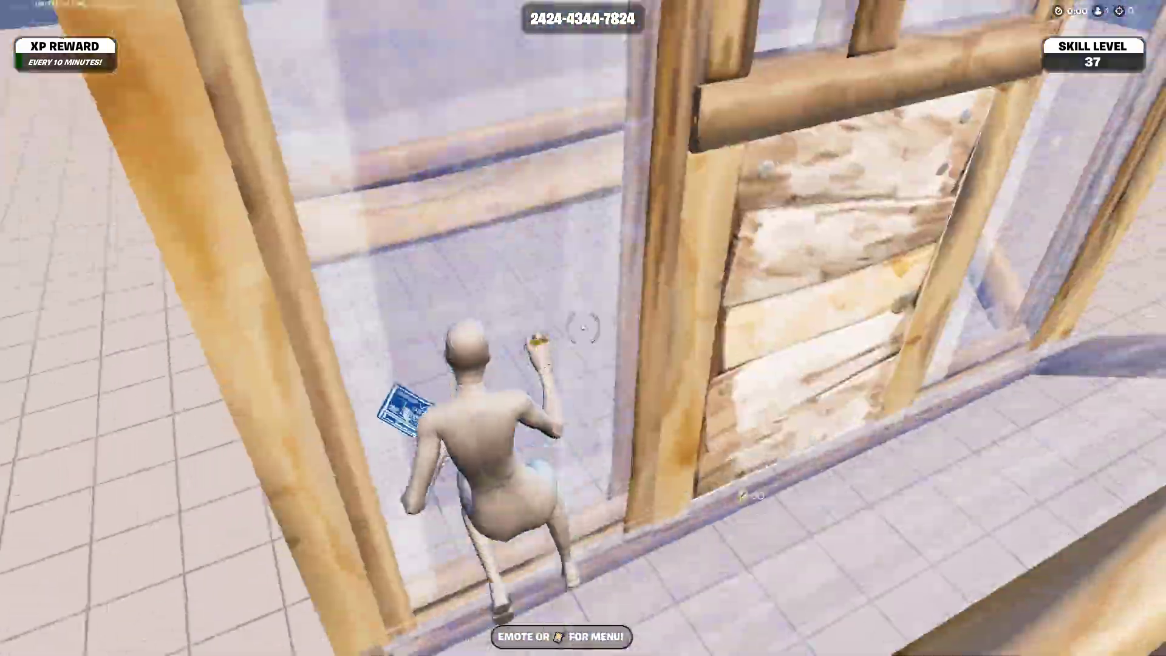
click(582, 328)
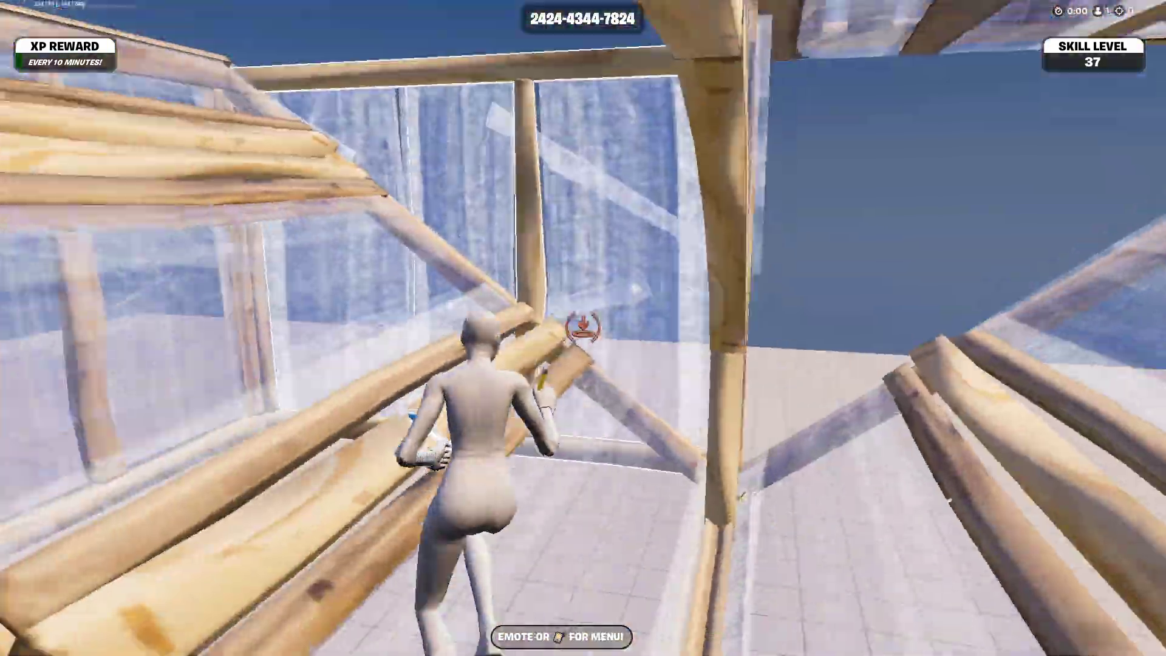
click(583, 328)
click(583, 328)
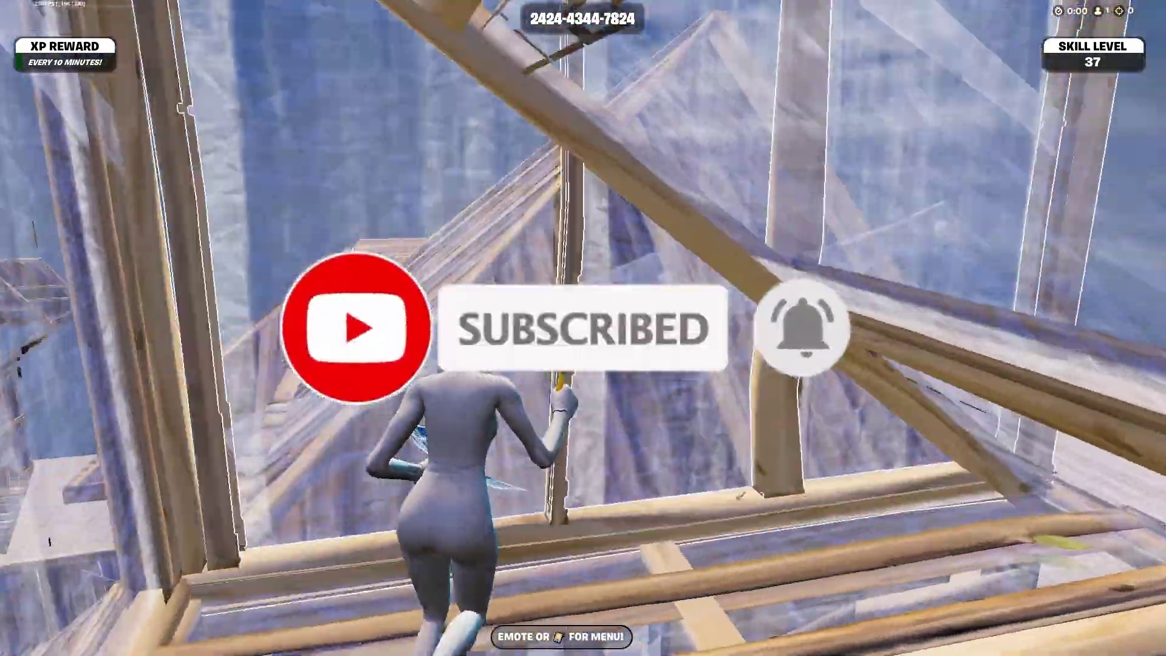